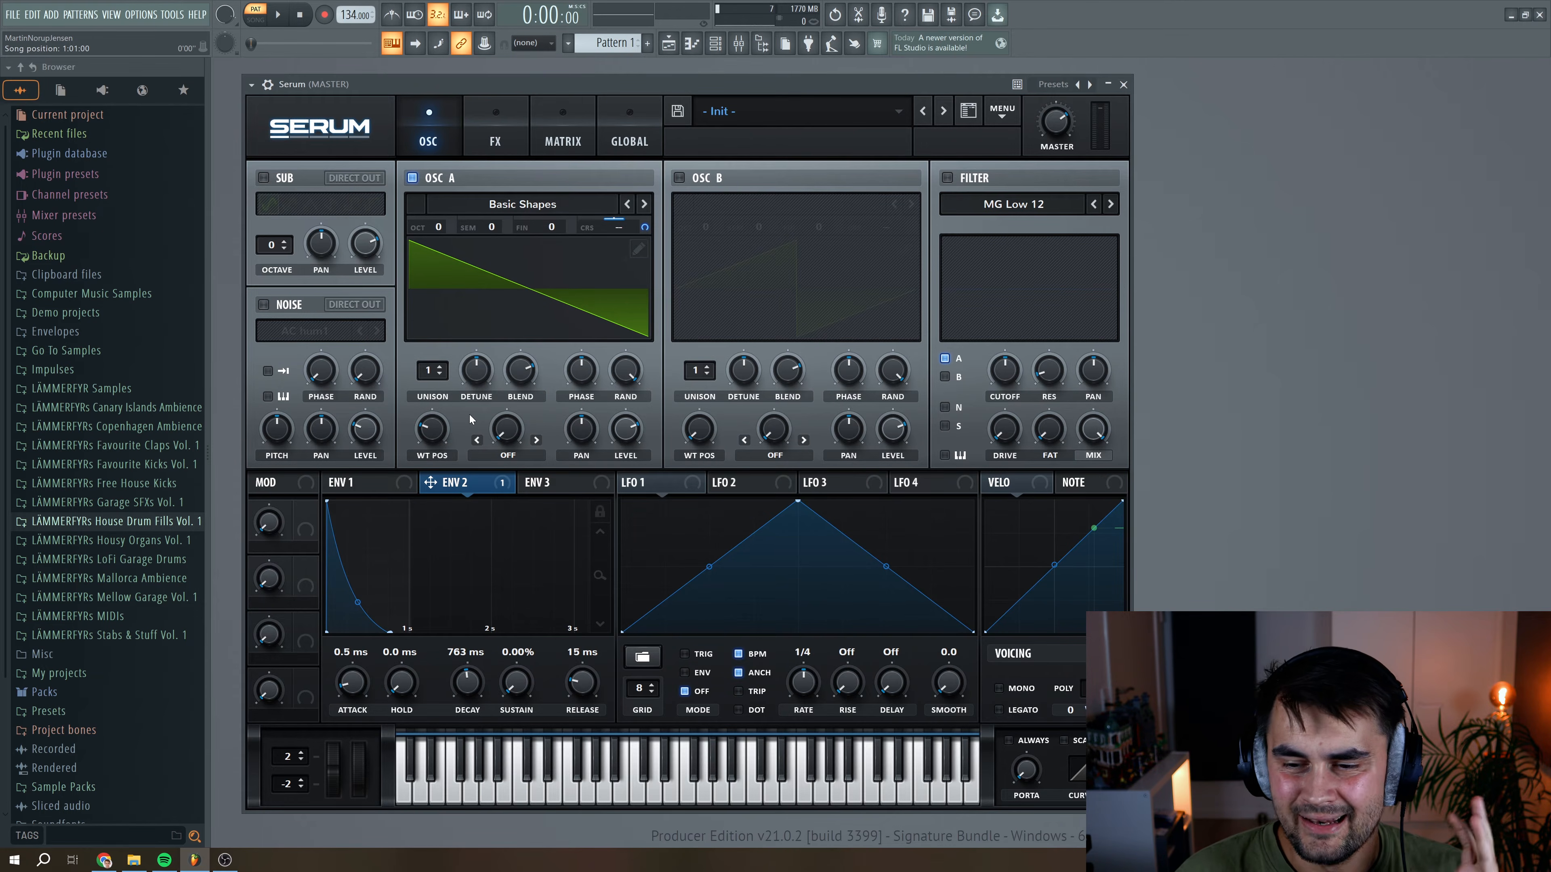
Set oscillator A to 3 unison voices with detune at about 0.06, and play the pattern briefly to hear it.
click(440, 367)
click(440, 367)
drag(477, 379, 480, 400)
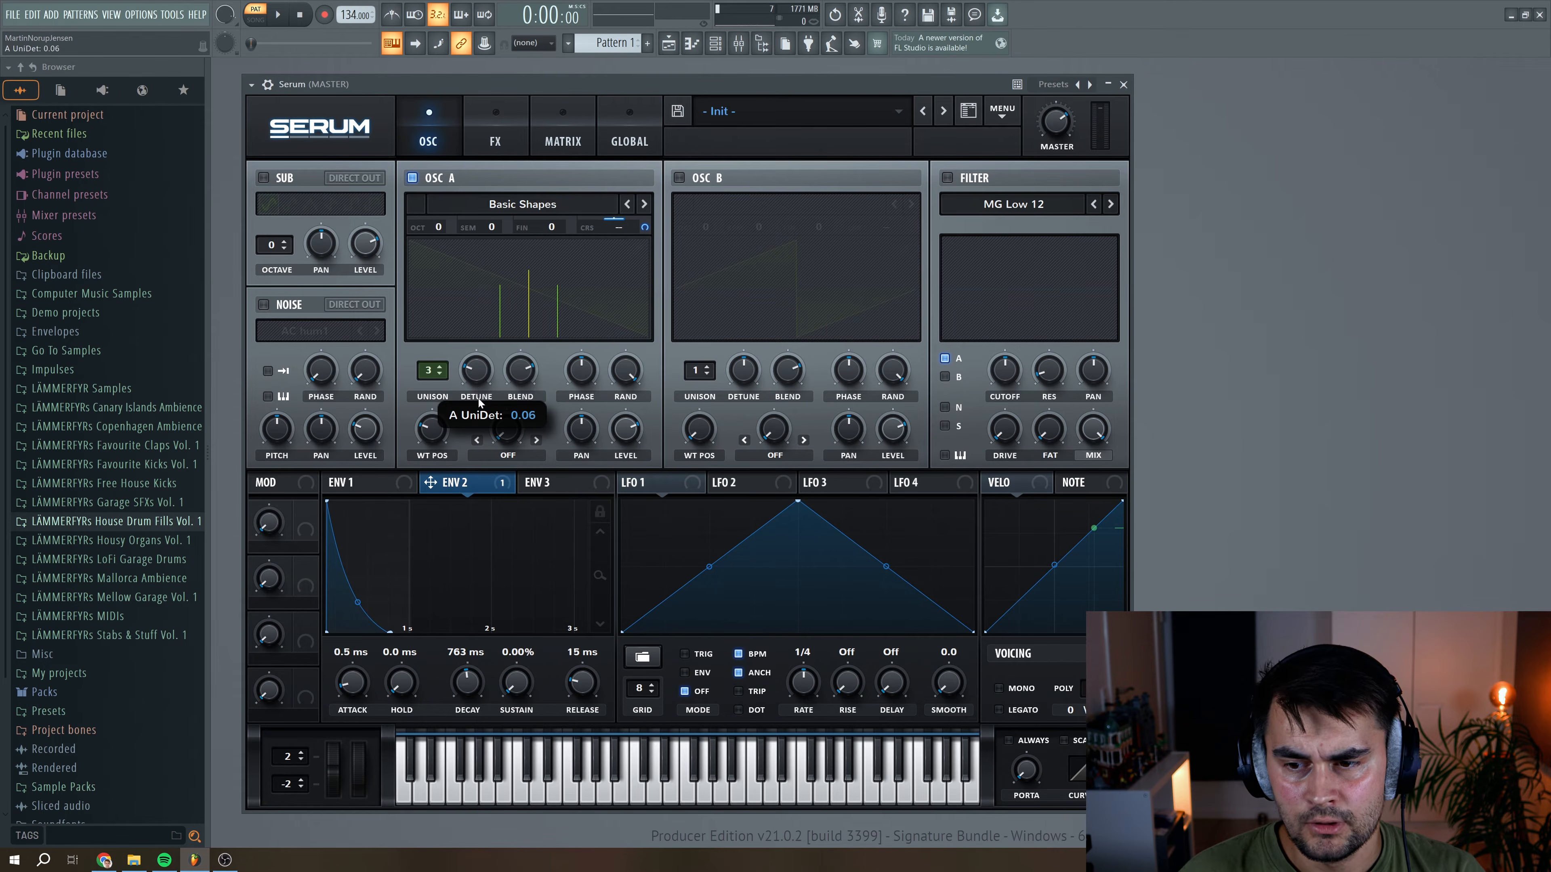
key(space)
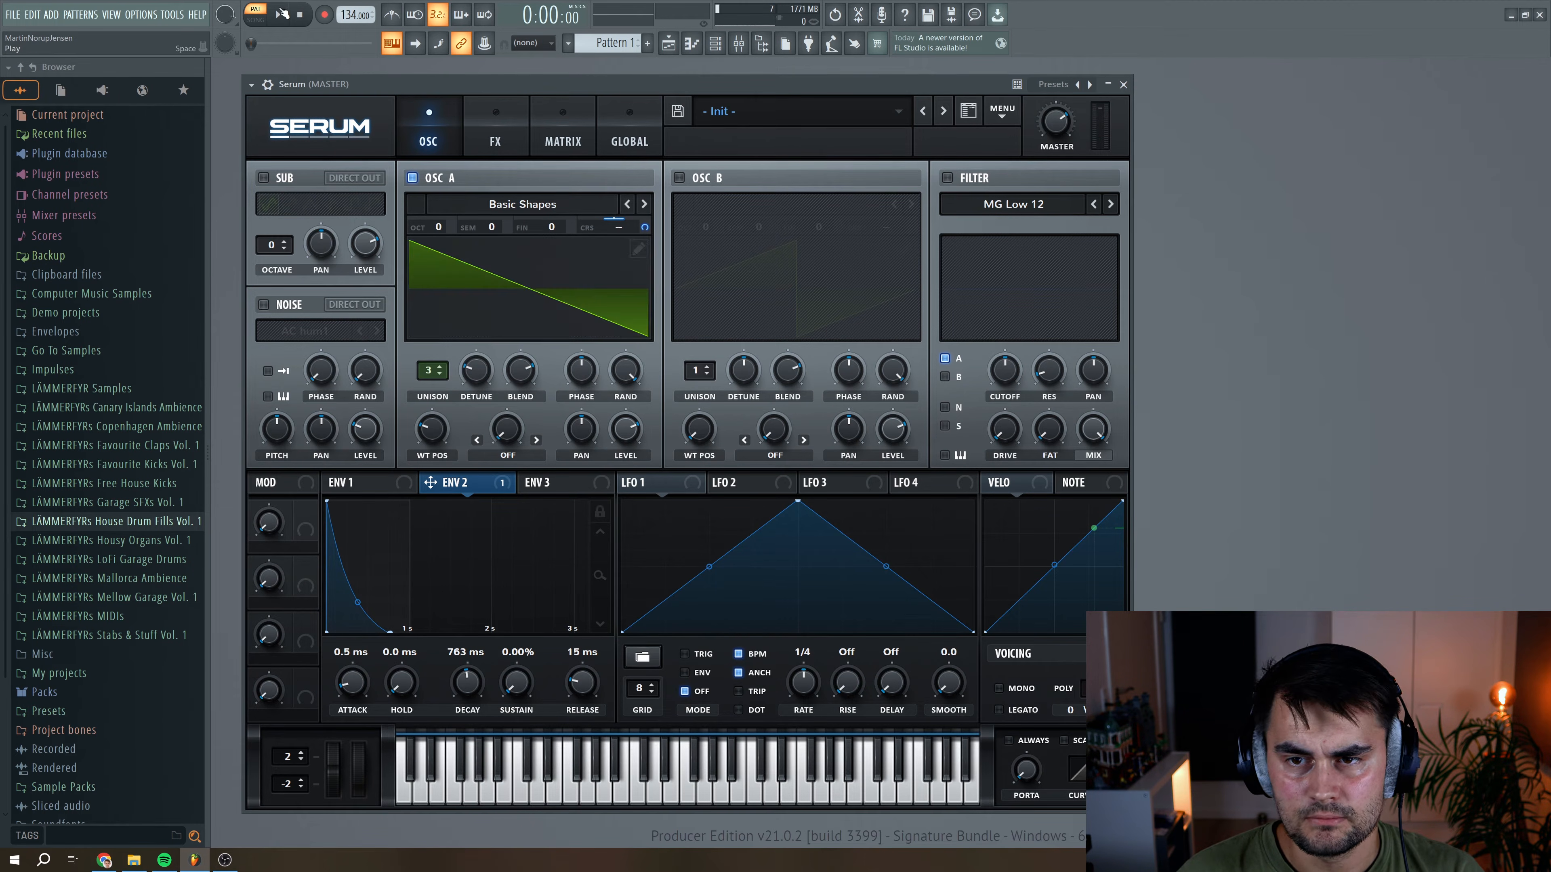
click(301, 14)
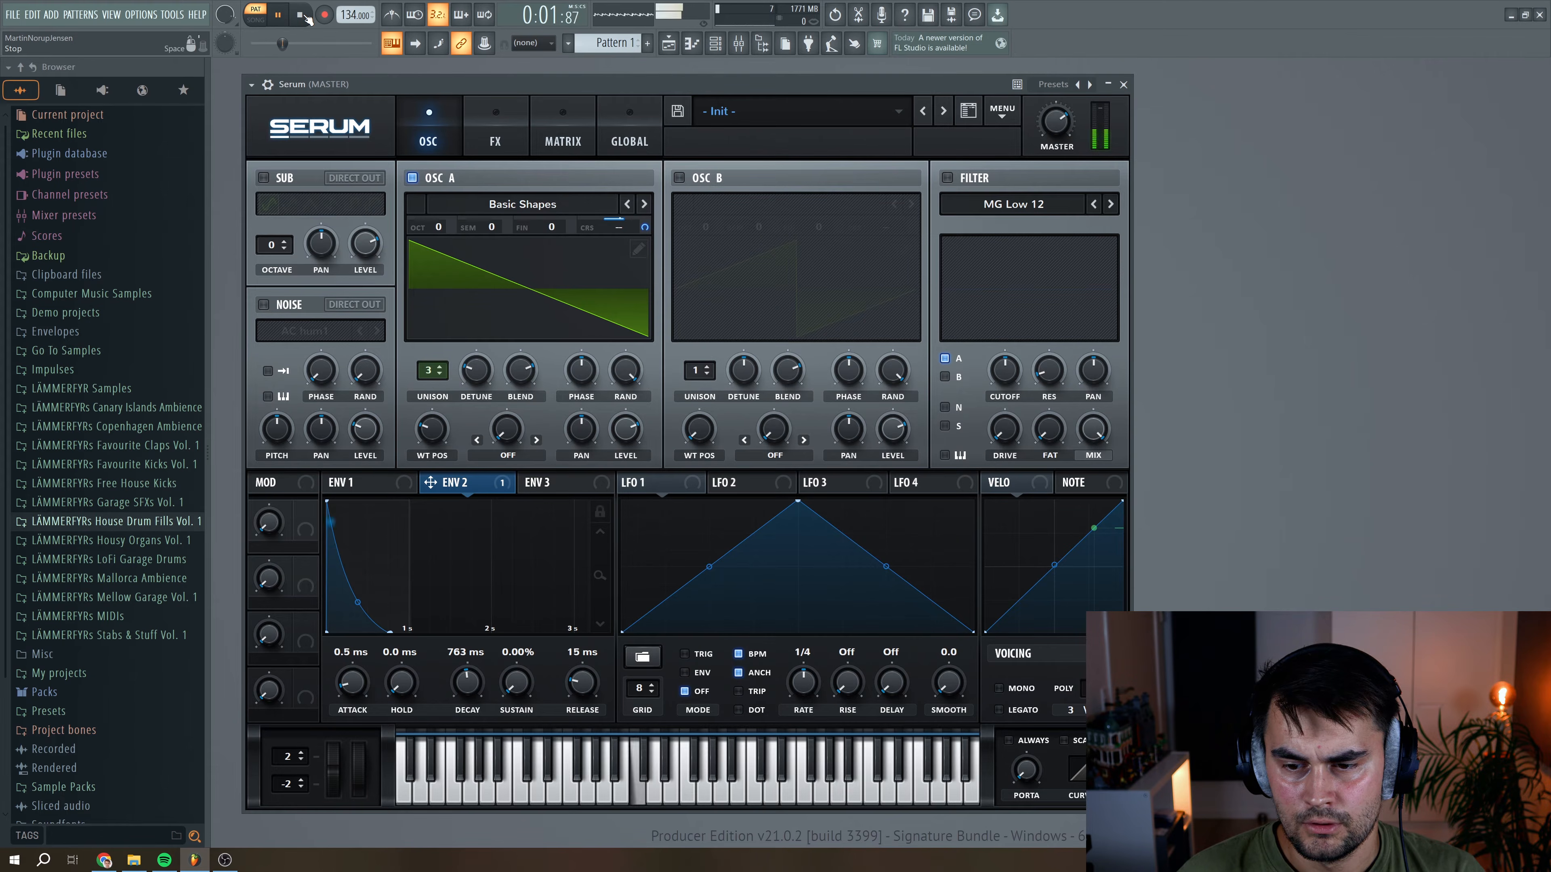
Raise the Env 2 modulation of oscillator A's coarse pitch to 74 and audition a note.
drag(645, 227, 650, 222)
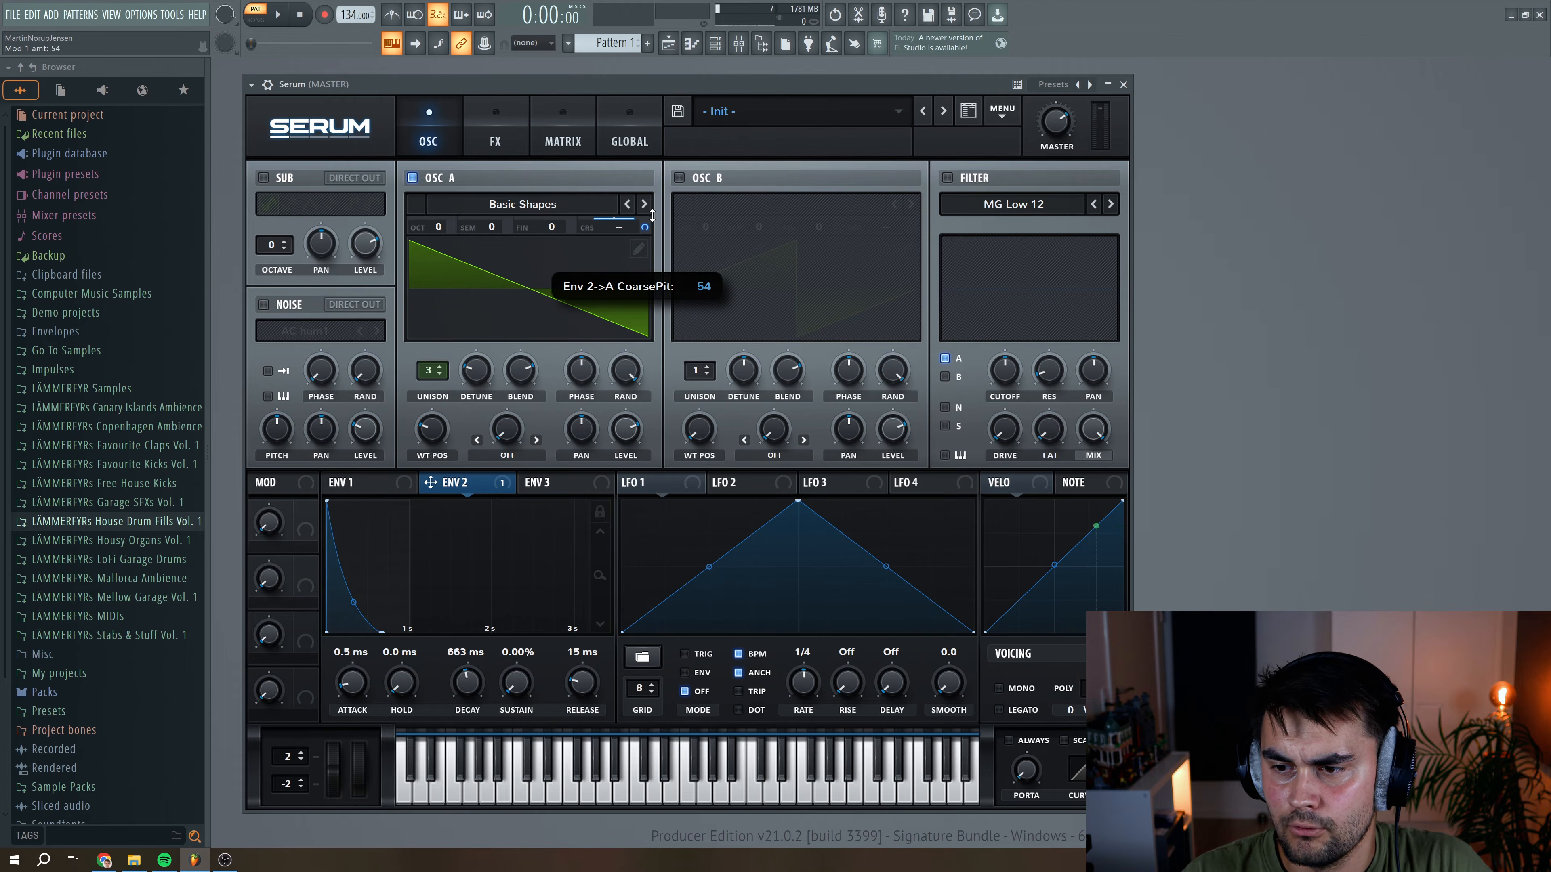
drag(655, 199, 655, 198)
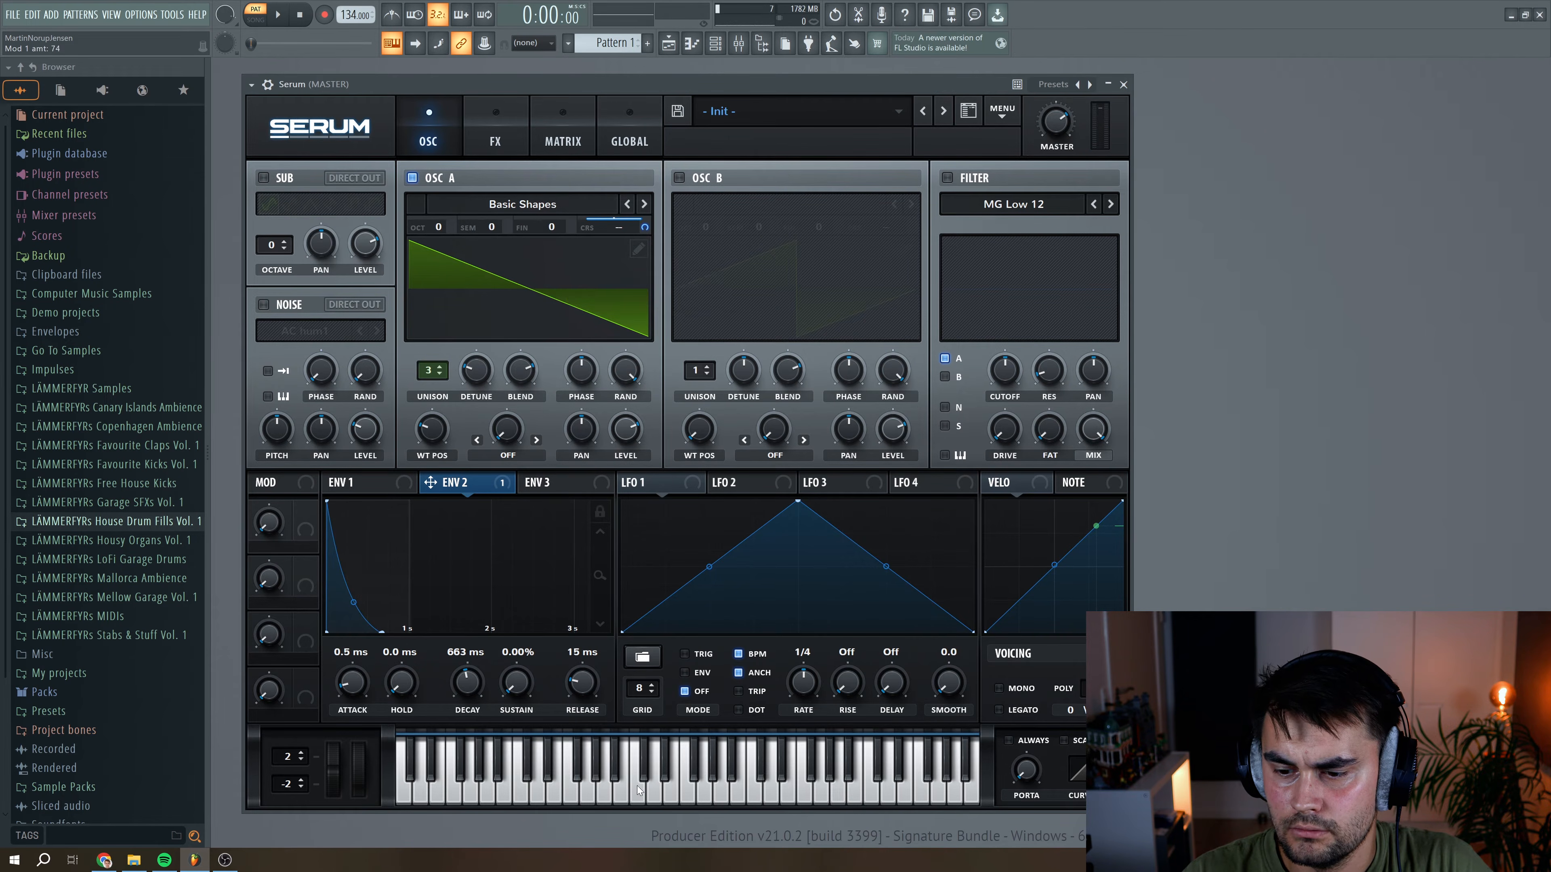
click(605, 786)
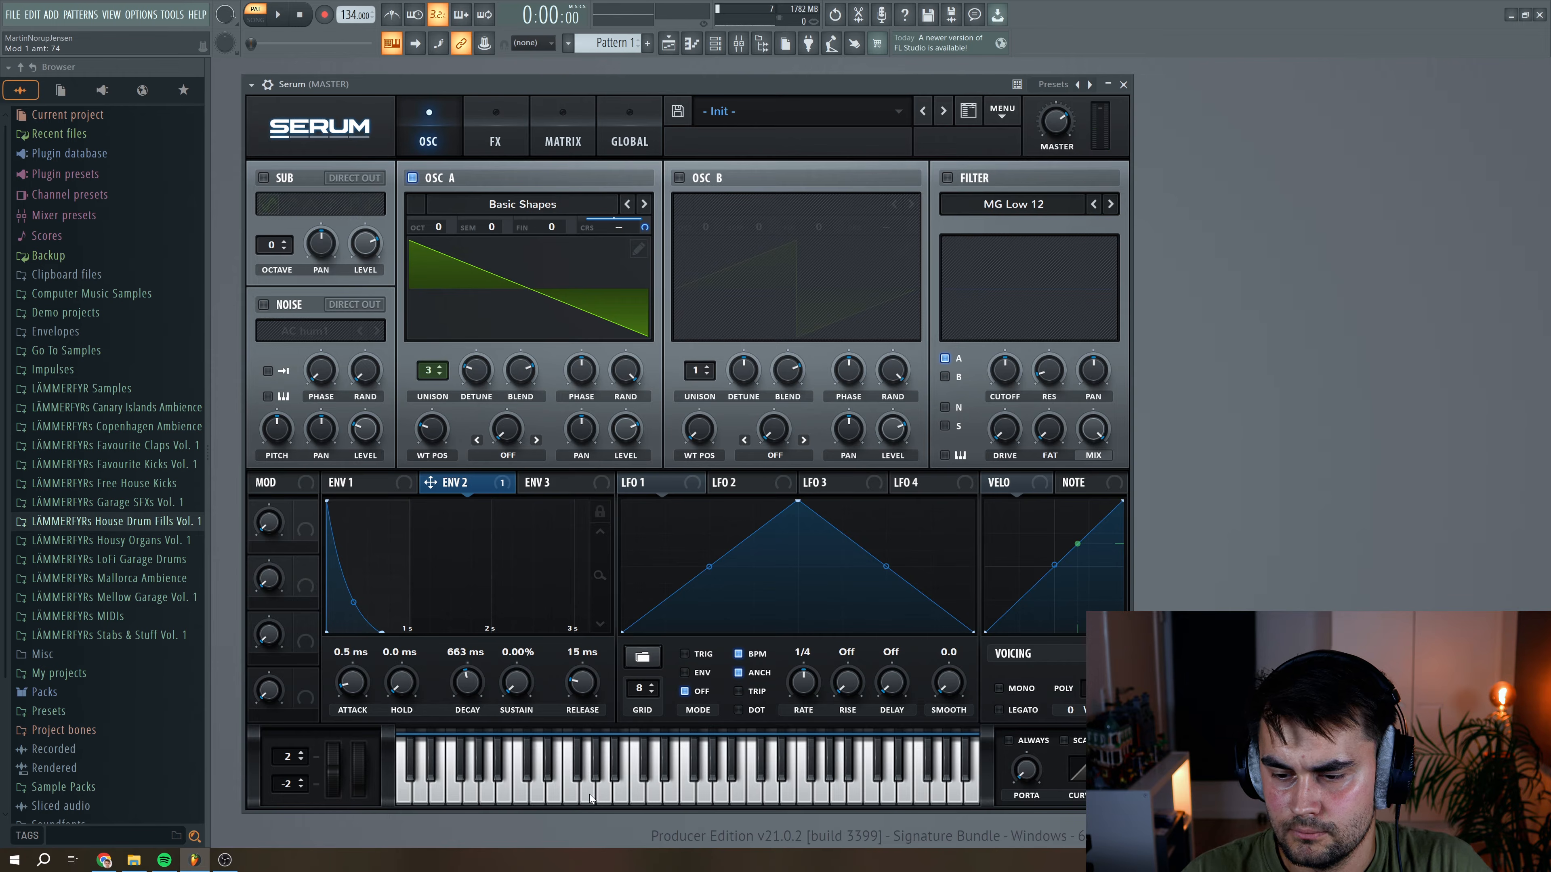
Lower Env 1's sustain to -8.0 dB, audition it with repeated notes, and return to the Env 2 settings.
click(348, 482)
drag(525, 696, 514, 751)
click(536, 796)
click(536, 796)
click(536, 796)
click(440, 482)
Enable the noise oscillator with the BrightWhite analog noise and turn its level down to 0%.
click(263, 305)
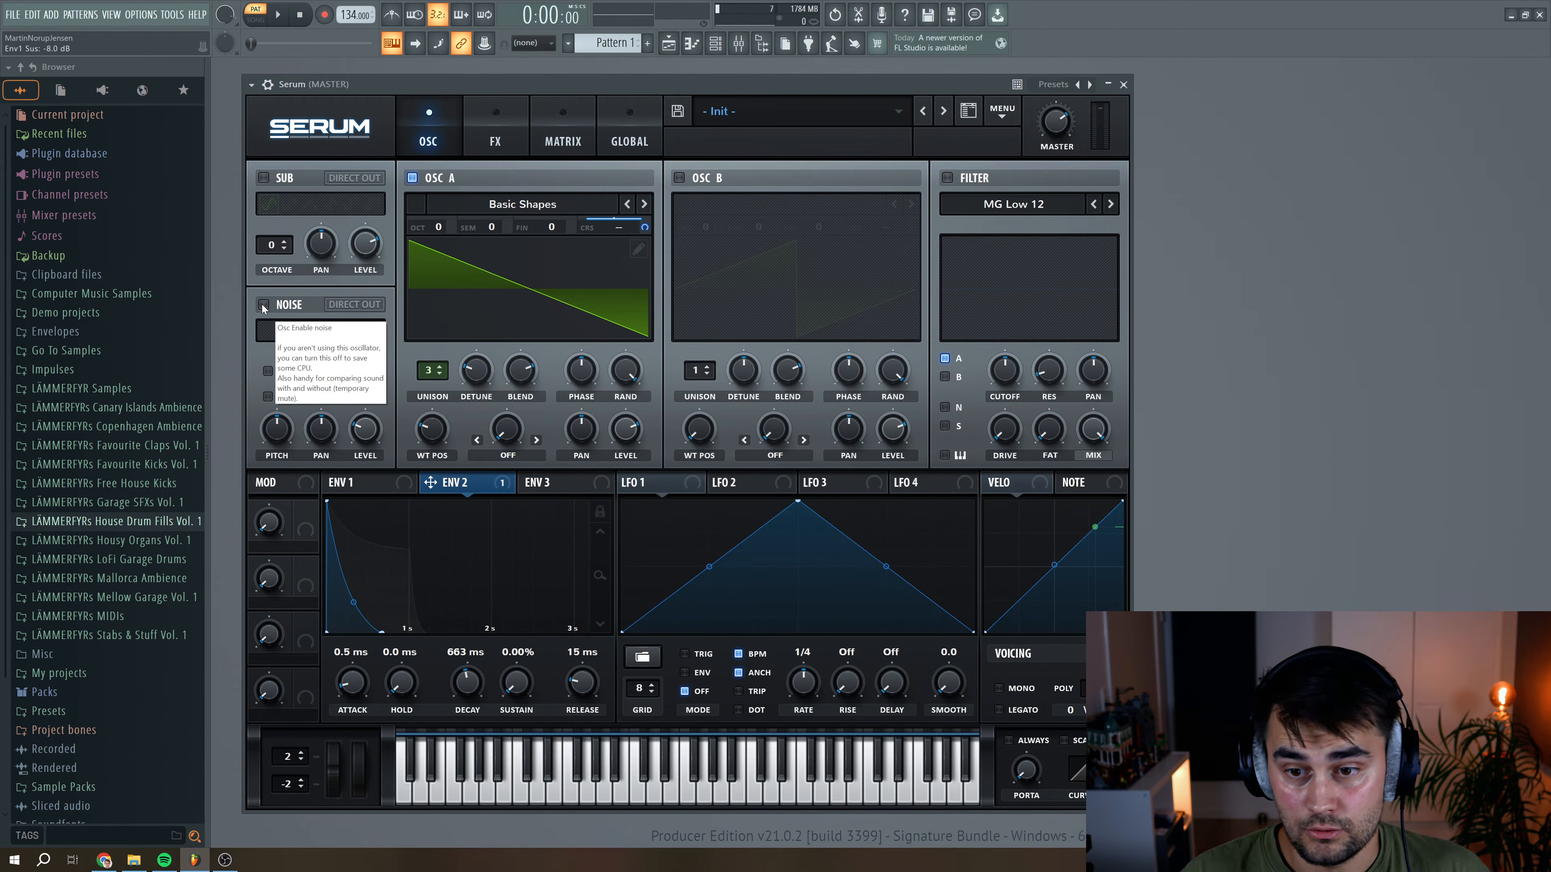
click(322, 332)
mouse_move(324, 354)
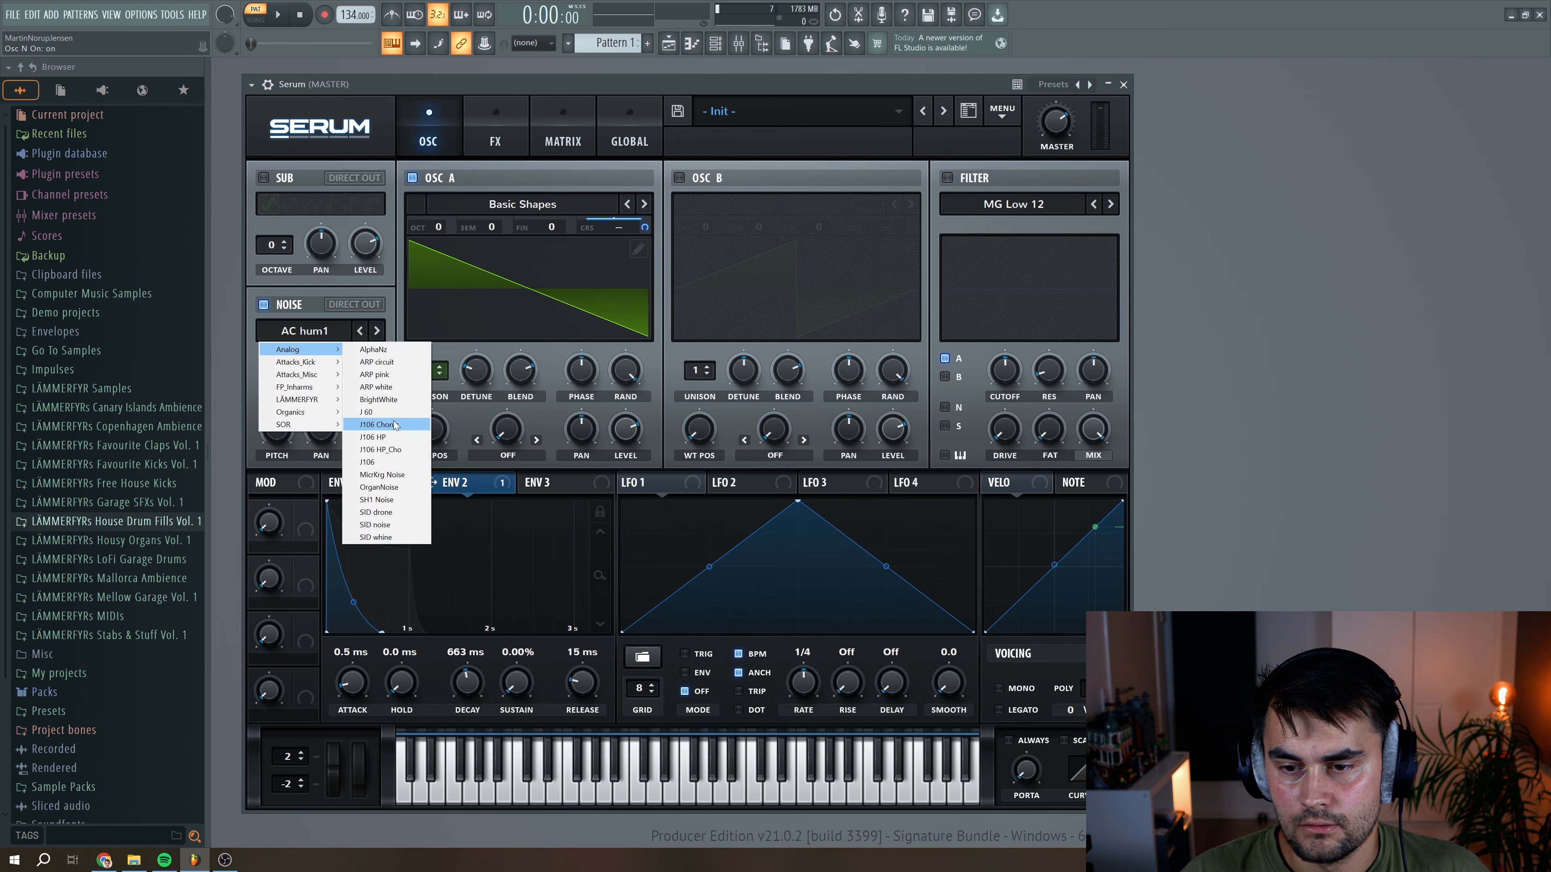
click(381, 400)
drag(365, 430, 375, 514)
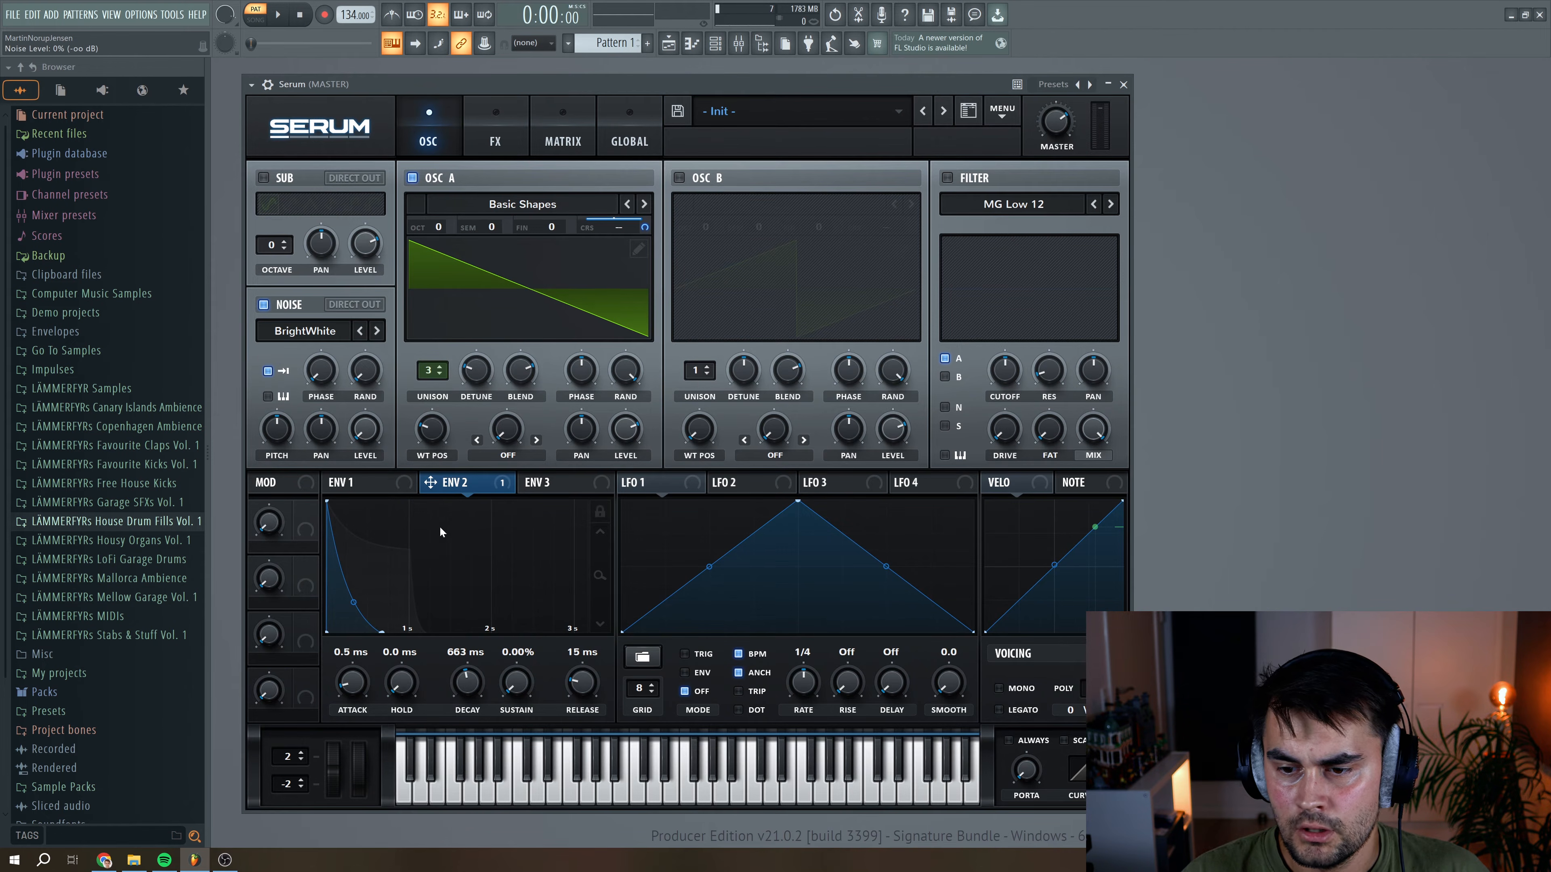
Modulate the noise level with Env 2 and adjust the modulation amount while the pattern plays.
mouse_move(371, 469)
mouse_down()
mouse_move(368, 439)
mouse_move(355, 454)
mouse_up()
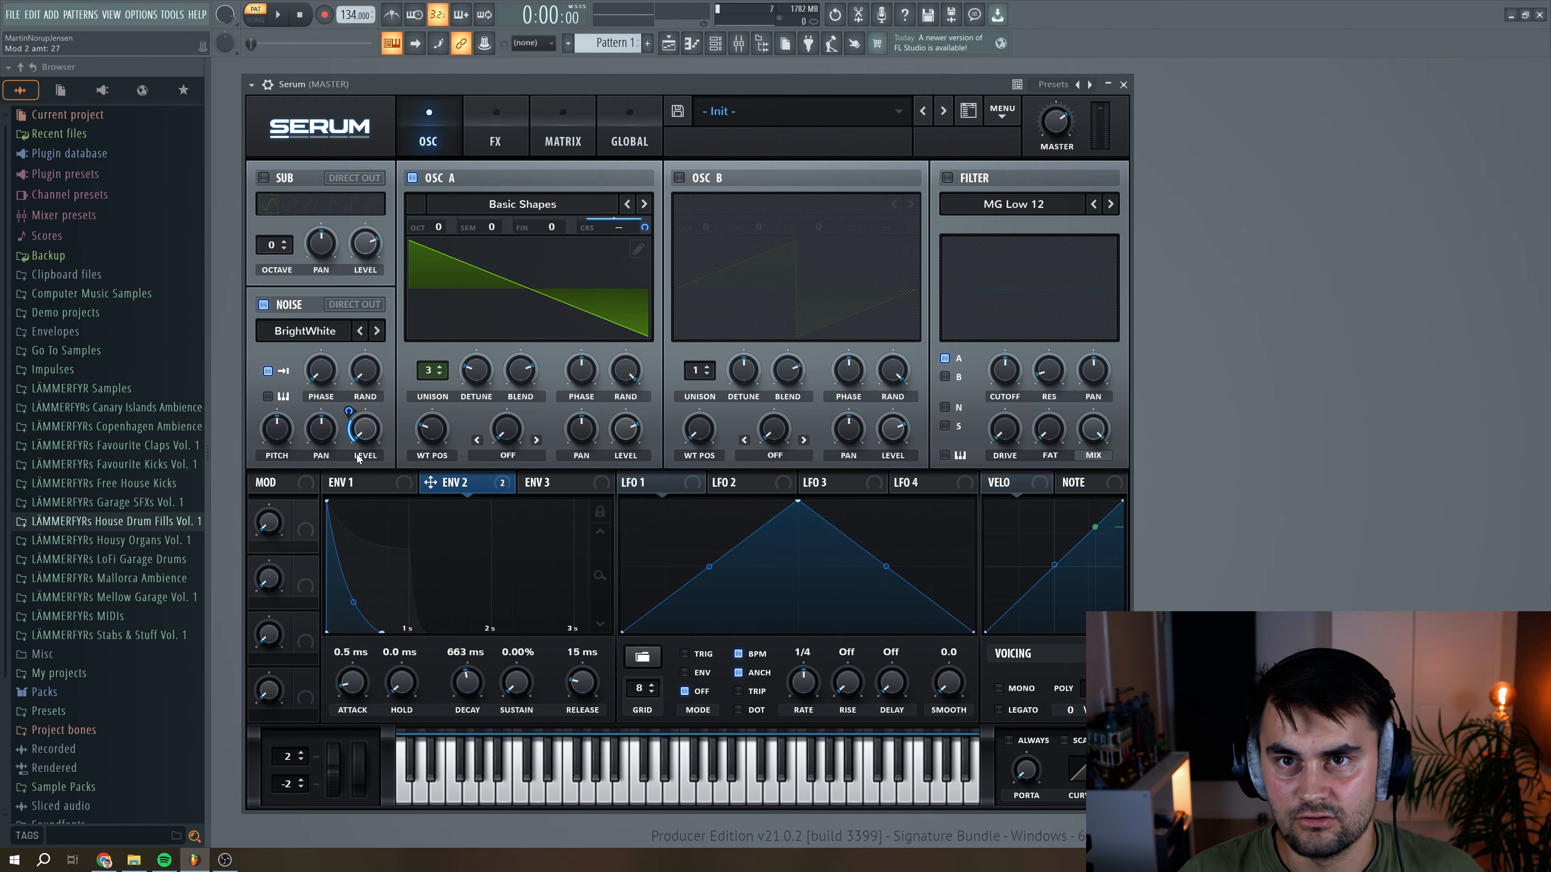
key(space)
drag(348, 411, 347, 403)
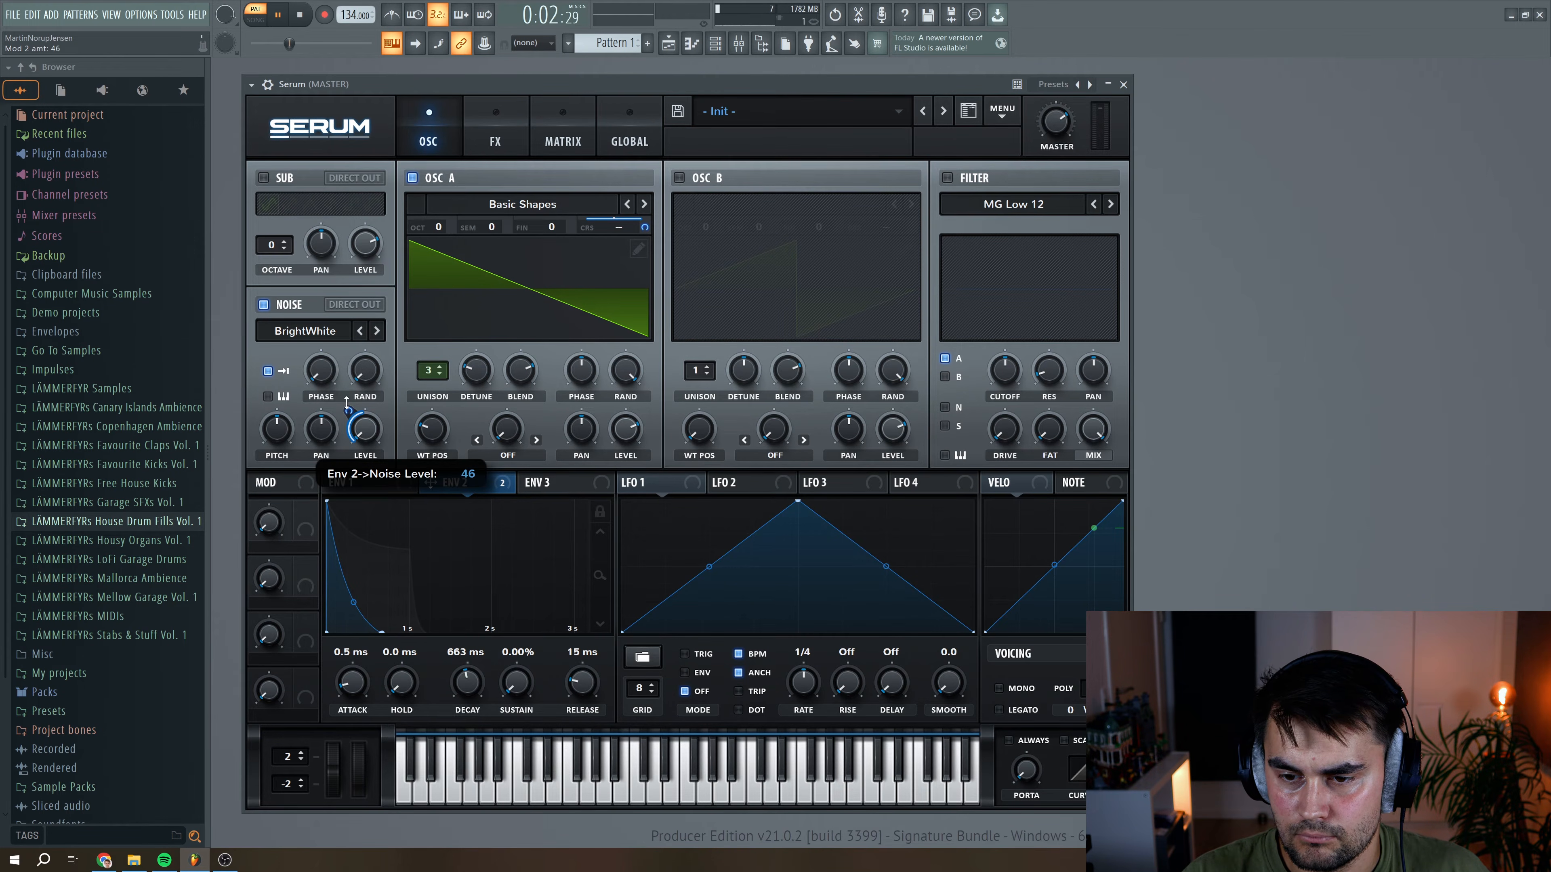
key(space)
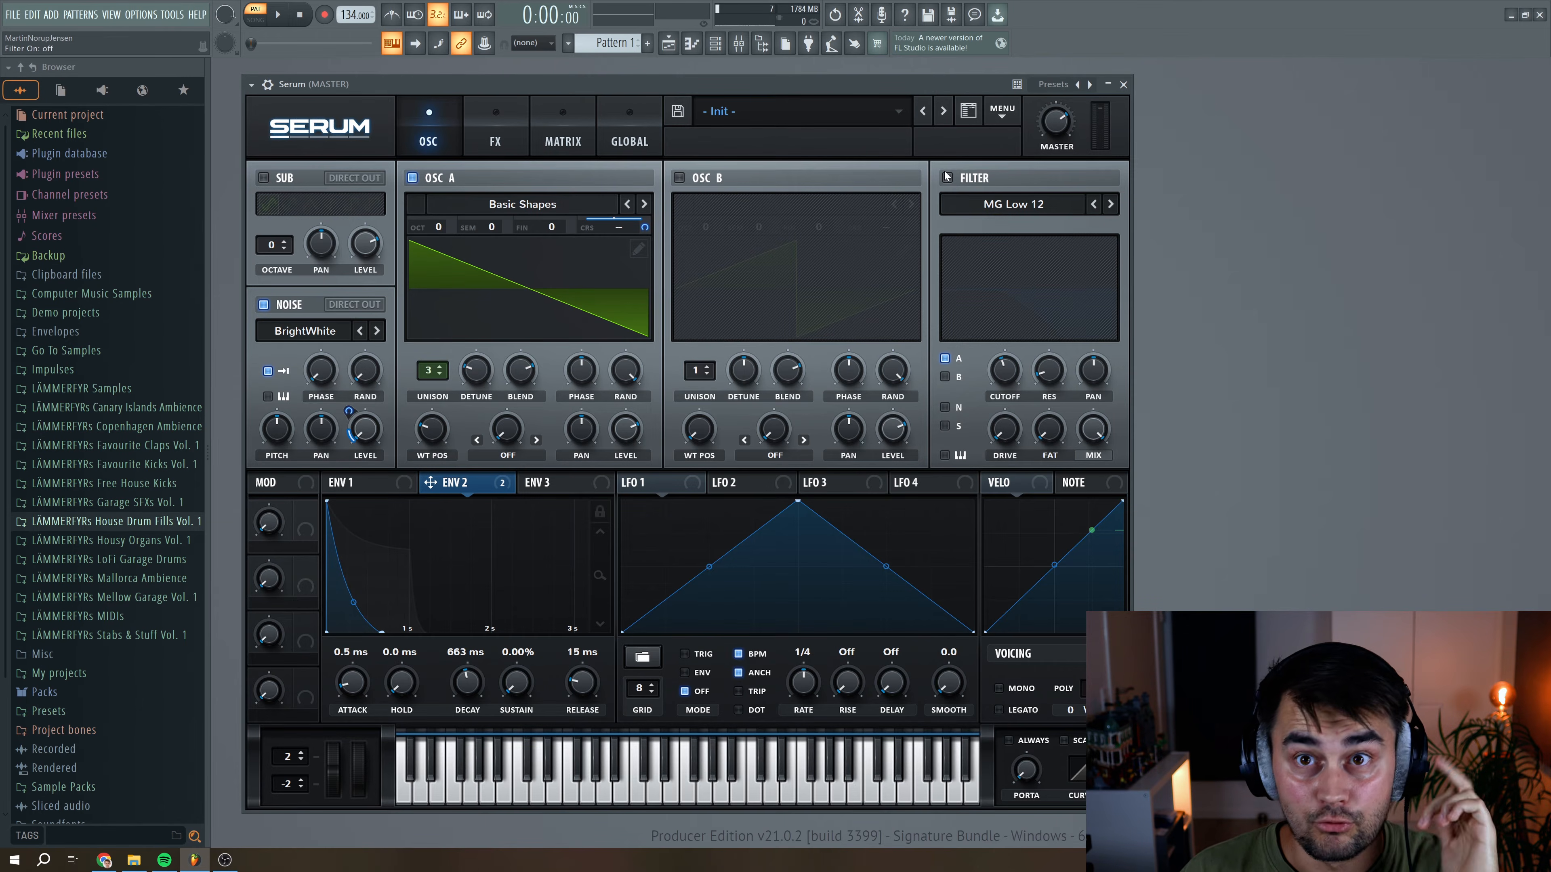
Enable the MG Low 24 filter, route oscillators A, B and noise through it, and lower the cutoff to 179 Hz.
click(947, 177)
click(1111, 204)
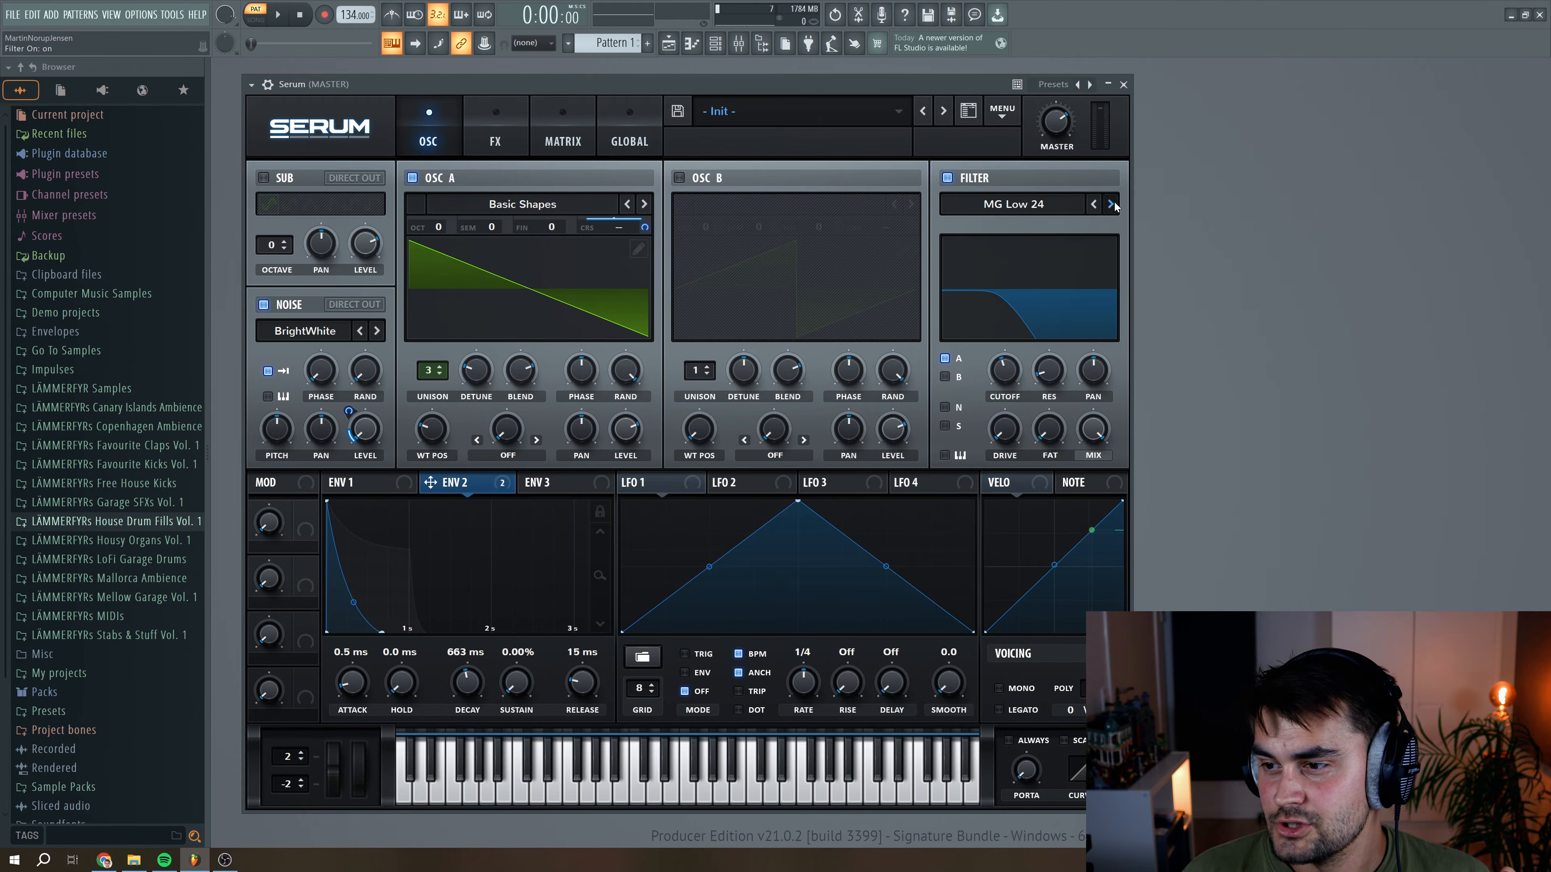
drag(1022, 380, 1022, 400)
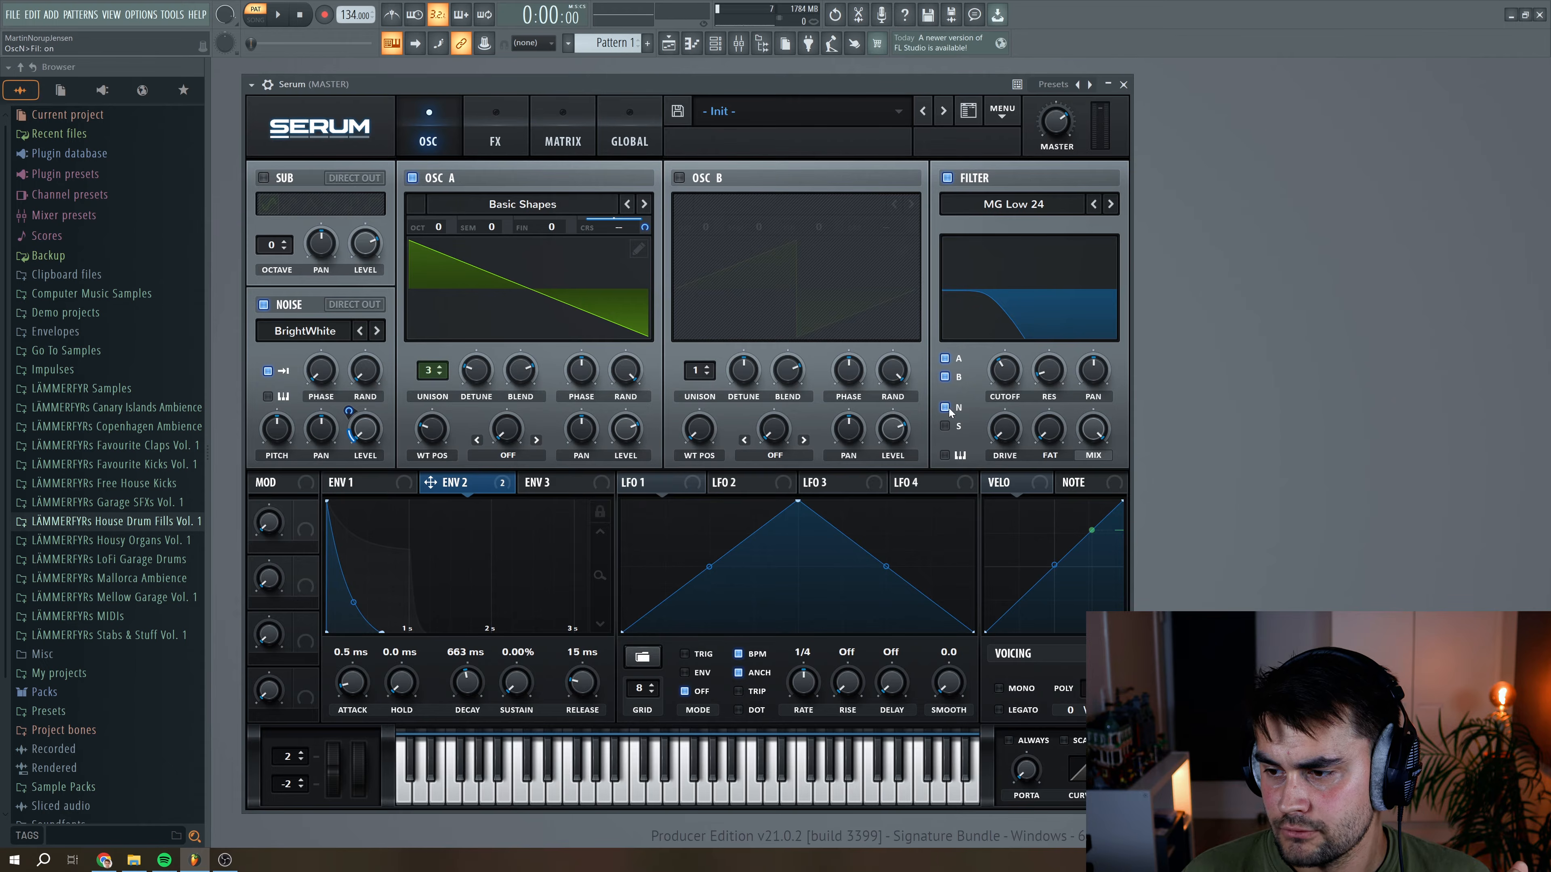
drag(992, 393, 992, 386)
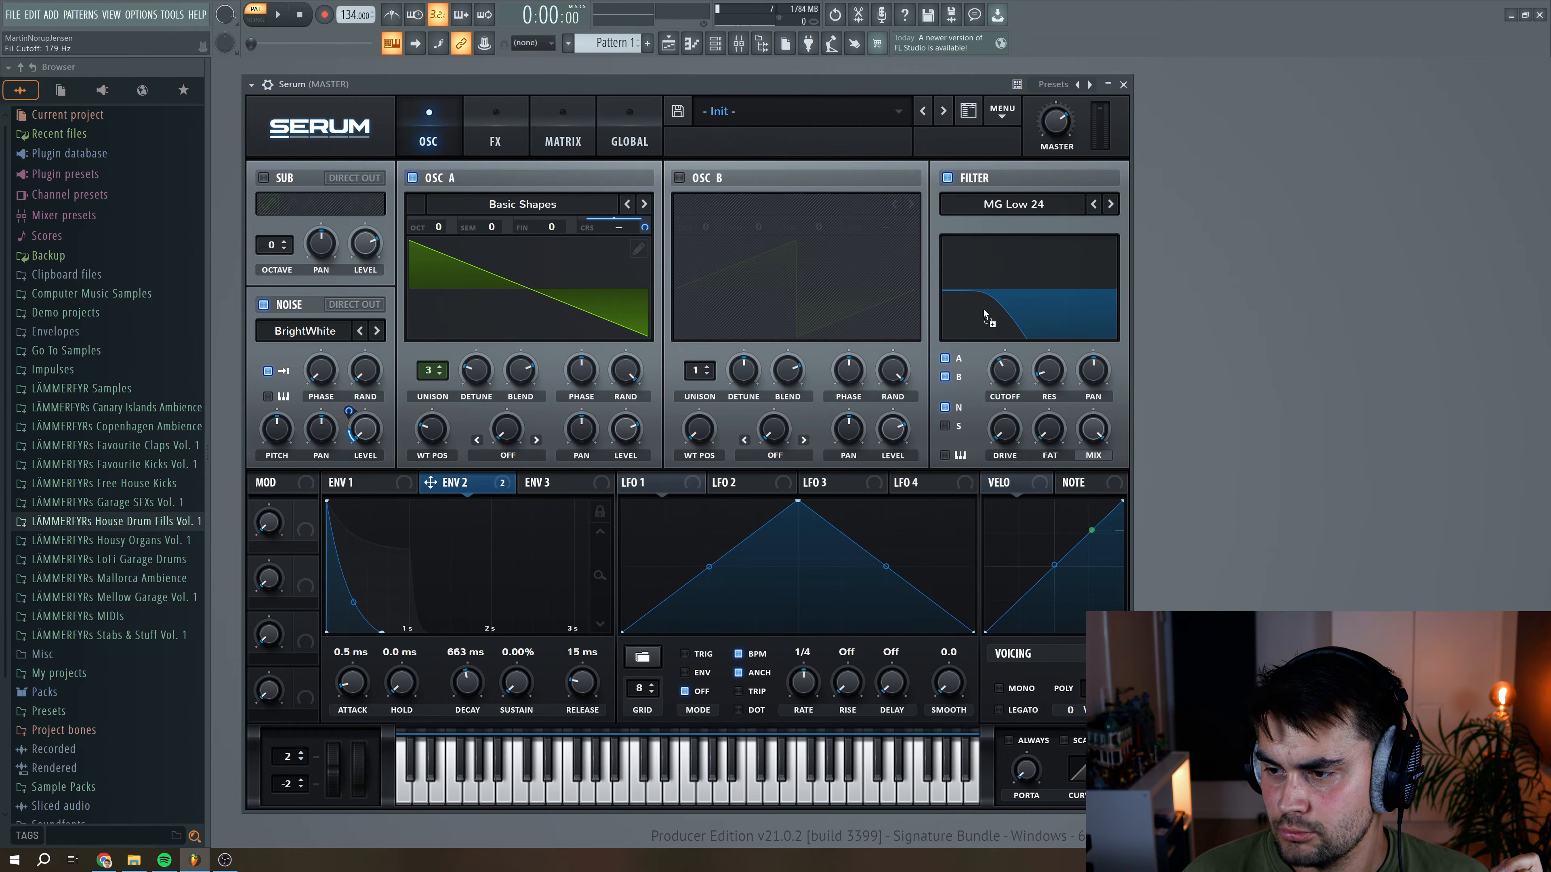
Modulate the filter cutoff with Env 2 and adjust the cutoff to about 290 Hz and the modulation amount during playback.
drag(994, 348, 991, 355)
click(281, 17)
mouse_move(998, 367)
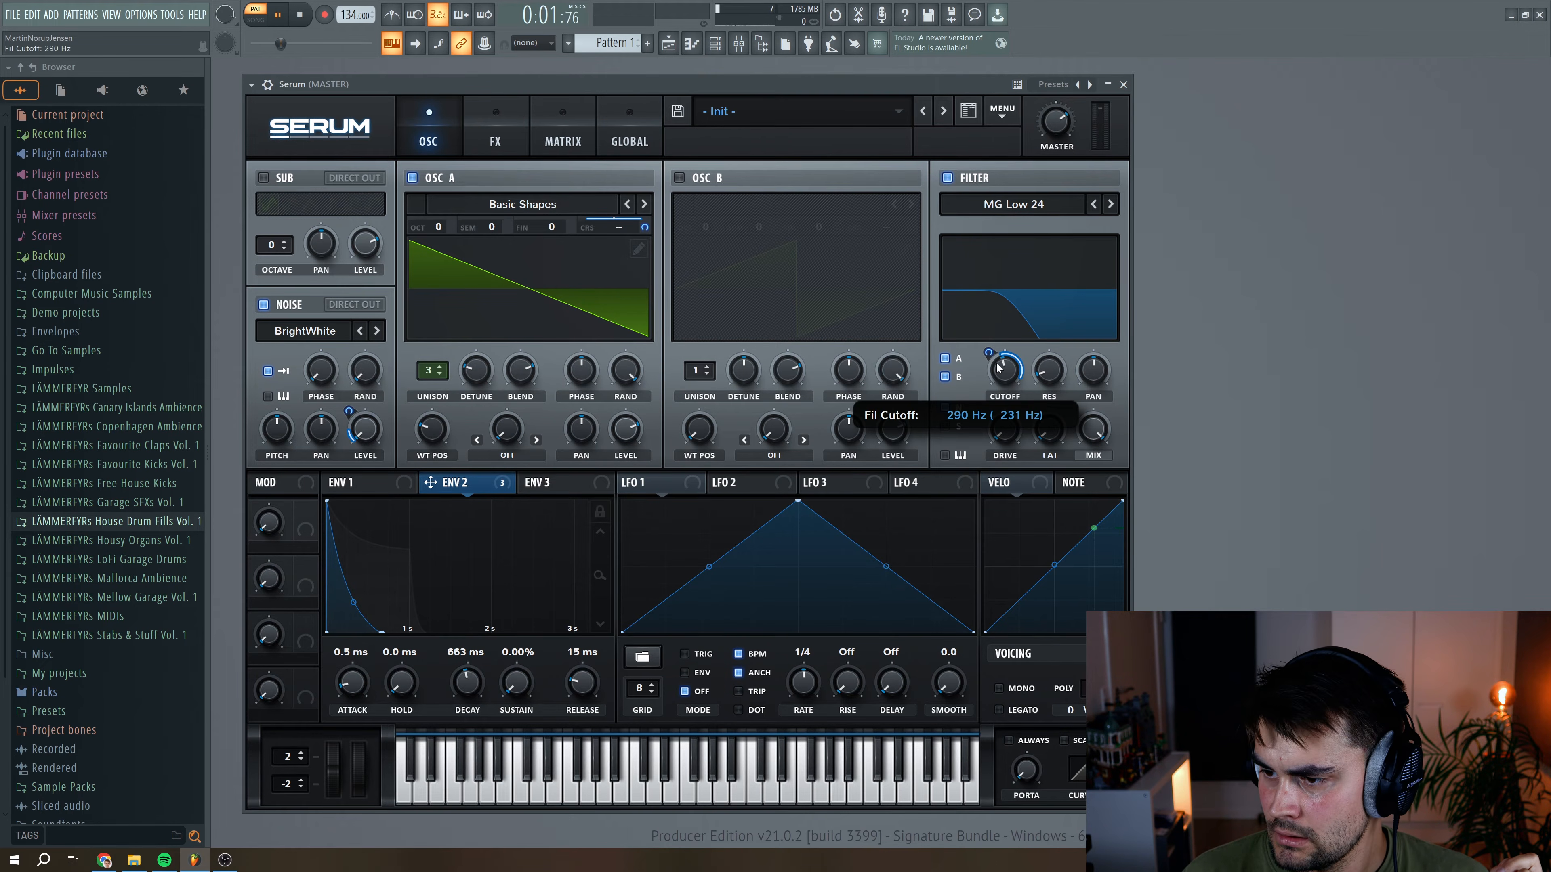
drag(990, 353, 1003, 372)
Raise the filter's resonance to about 45%, increase Fat, and set Drive to 23% while listening, stopping playback at the end.
mouse_move(1055, 378)
scroll(1055, 371, up, 2)
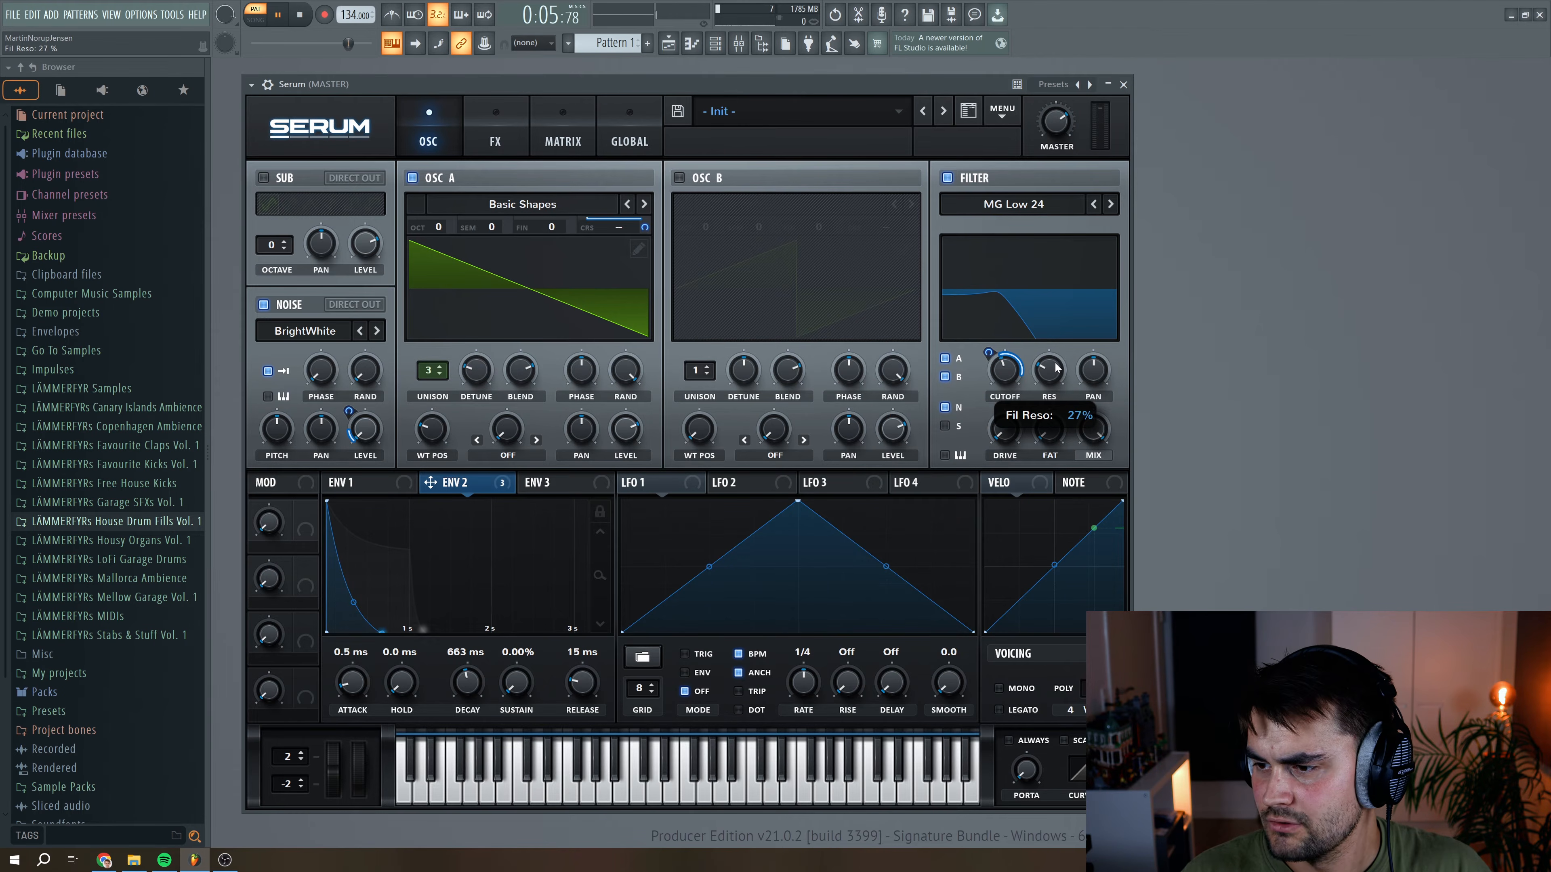
drag(1061, 353, 1061, 357)
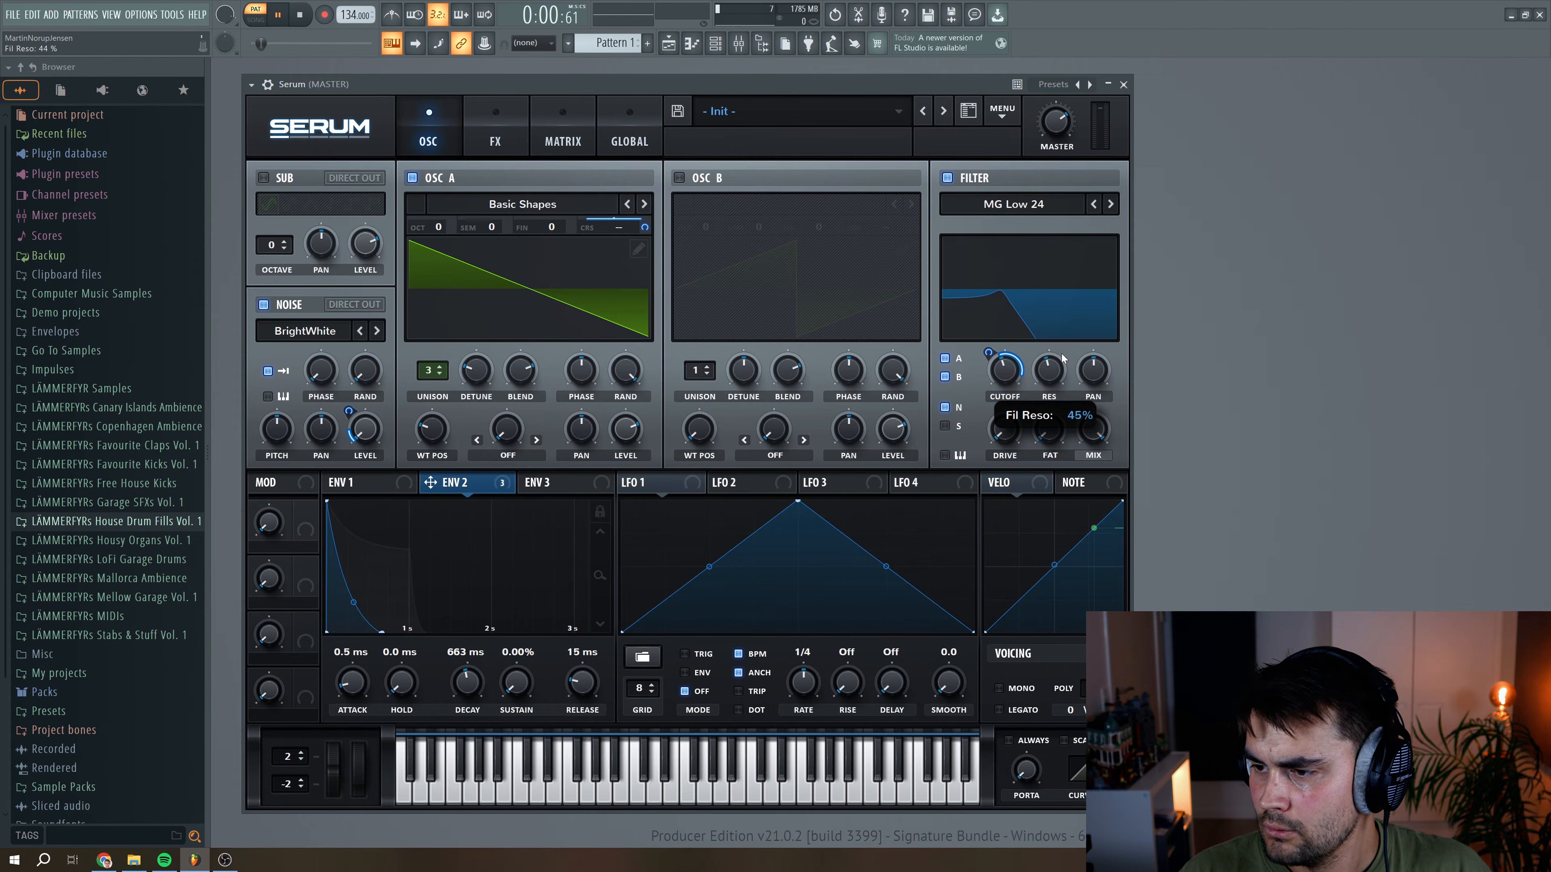
drag(1048, 440, 1069, 376)
drag(1010, 438, 1014, 421)
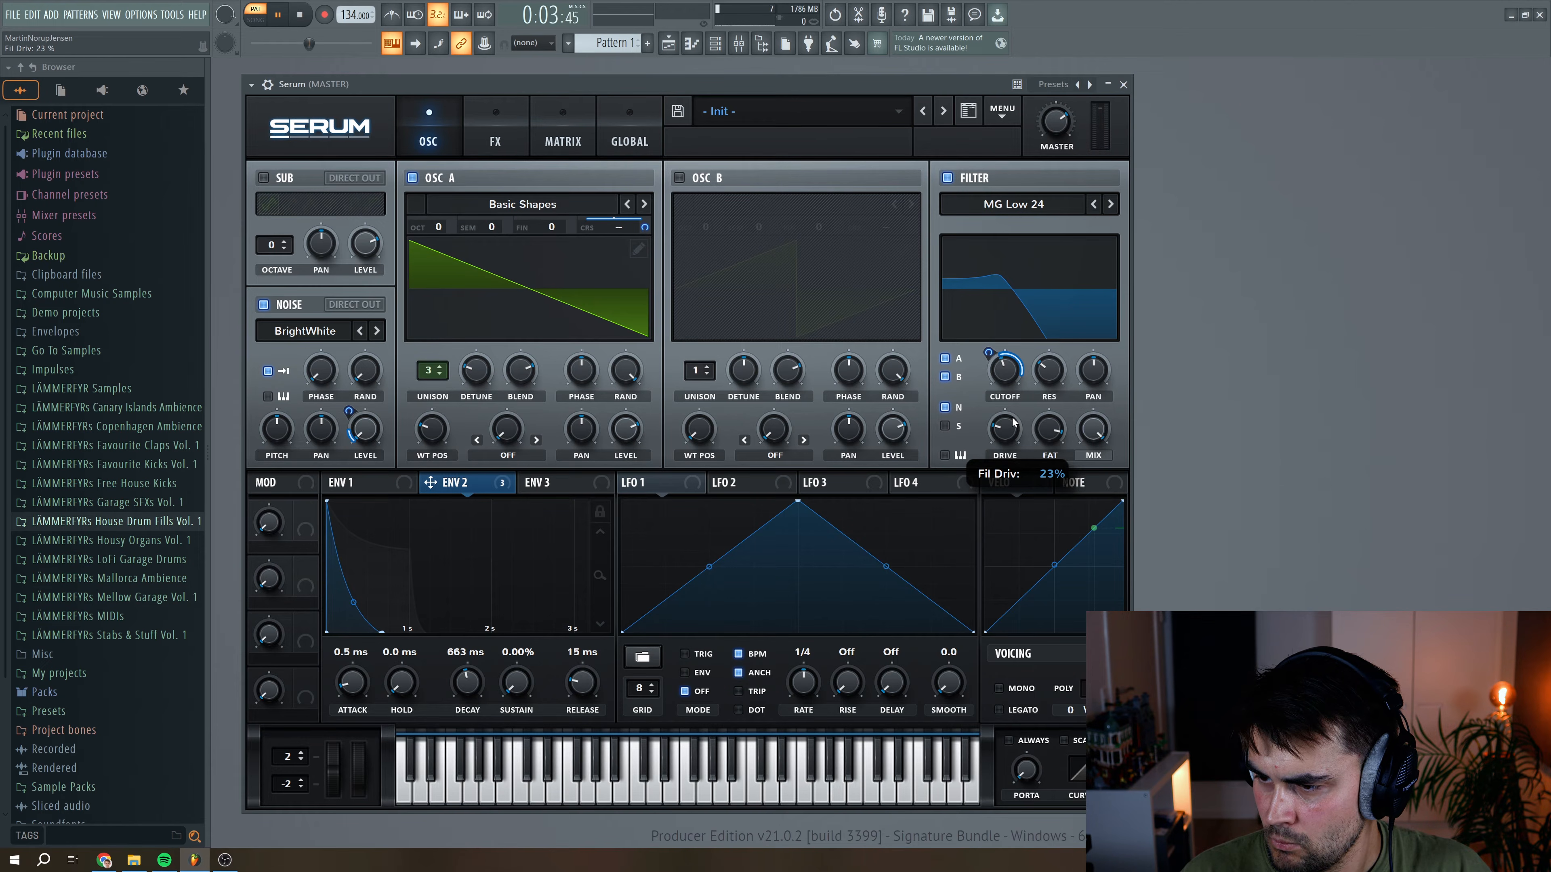
click(313, 15)
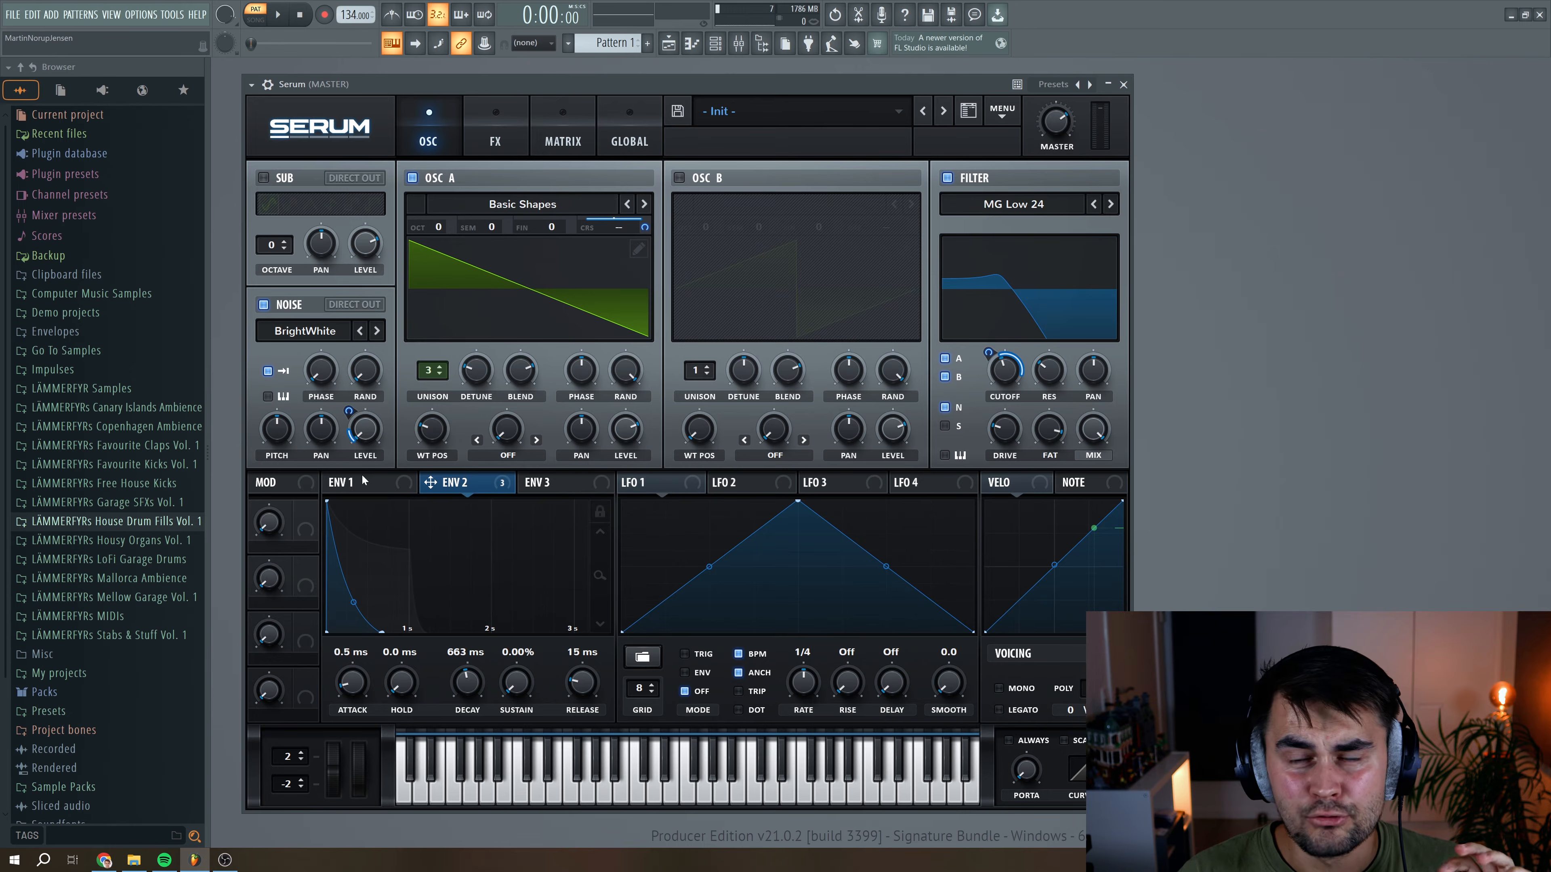
Add a bidirectional NoteOn Rand1 modulation of oscillator A's pan in the matrix with an amount of 26, and audition it.
click(558, 137)
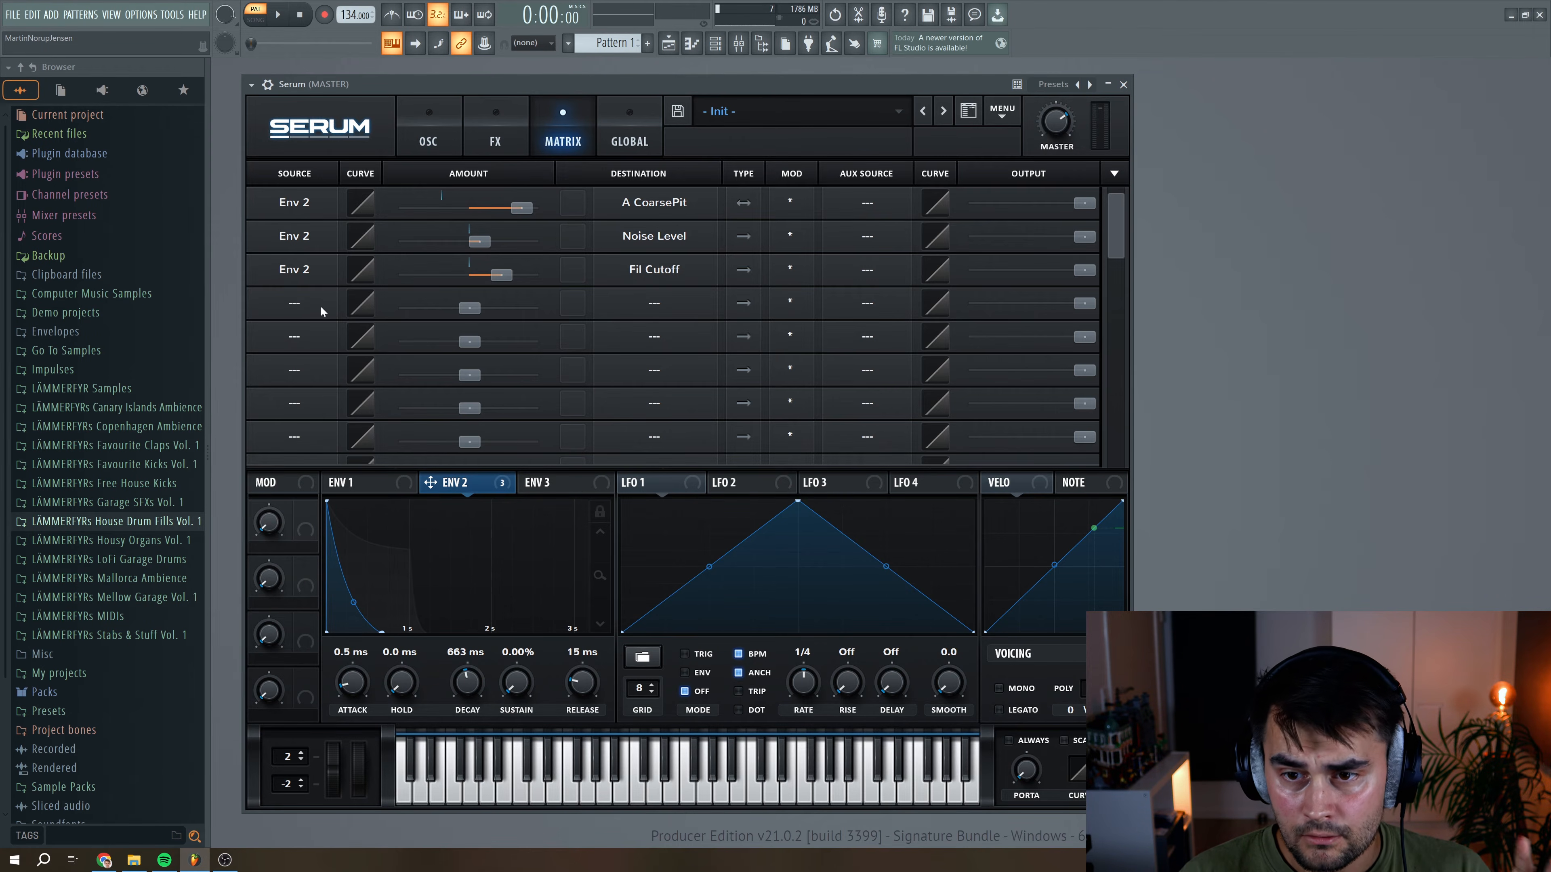
click(299, 310)
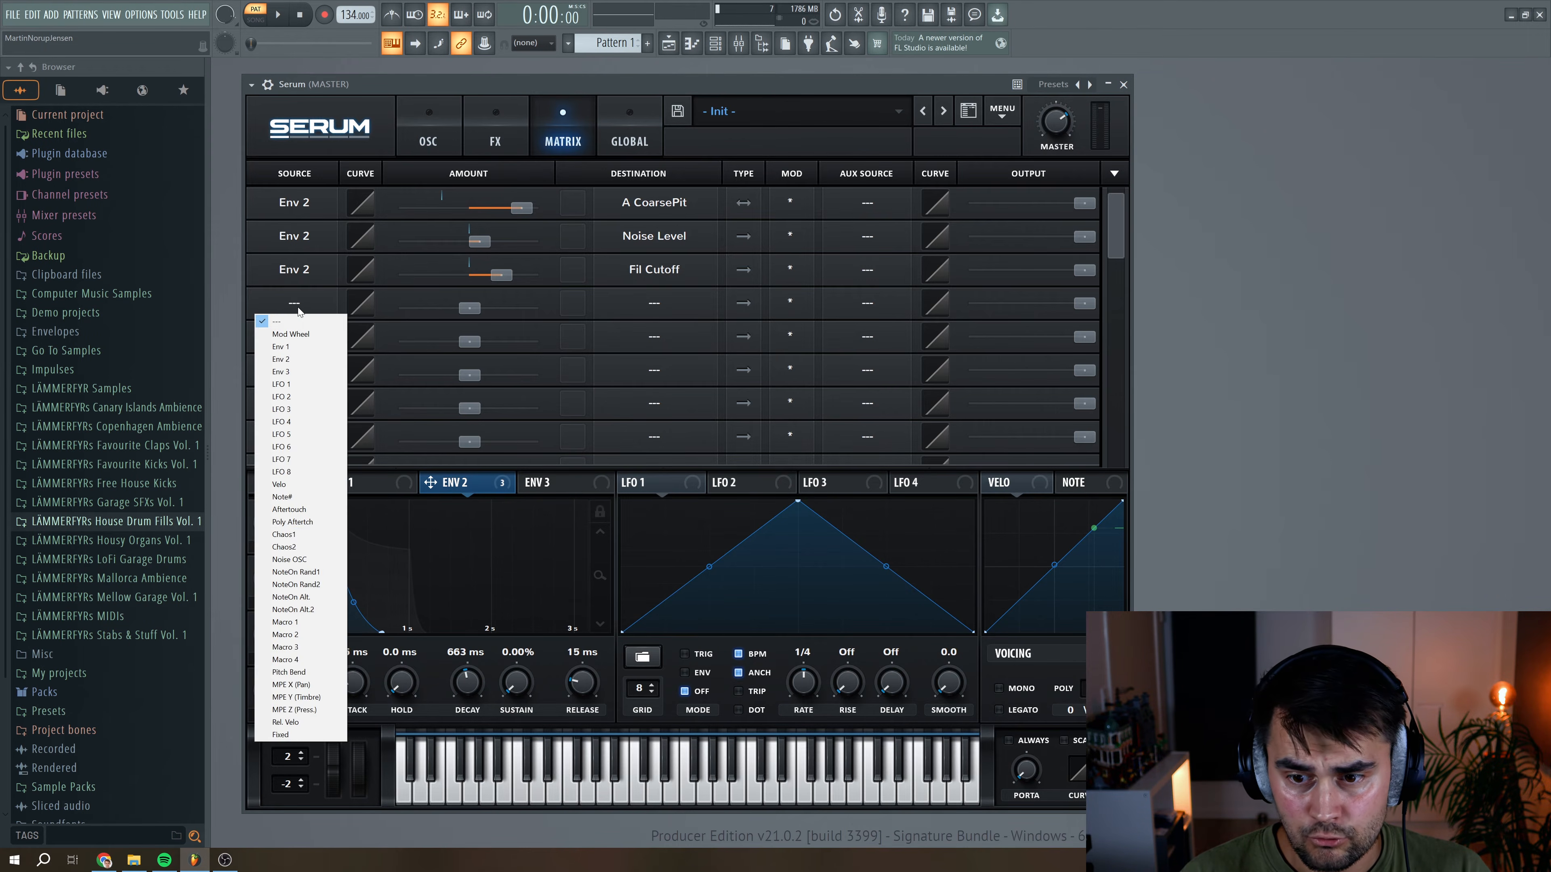
click(297, 573)
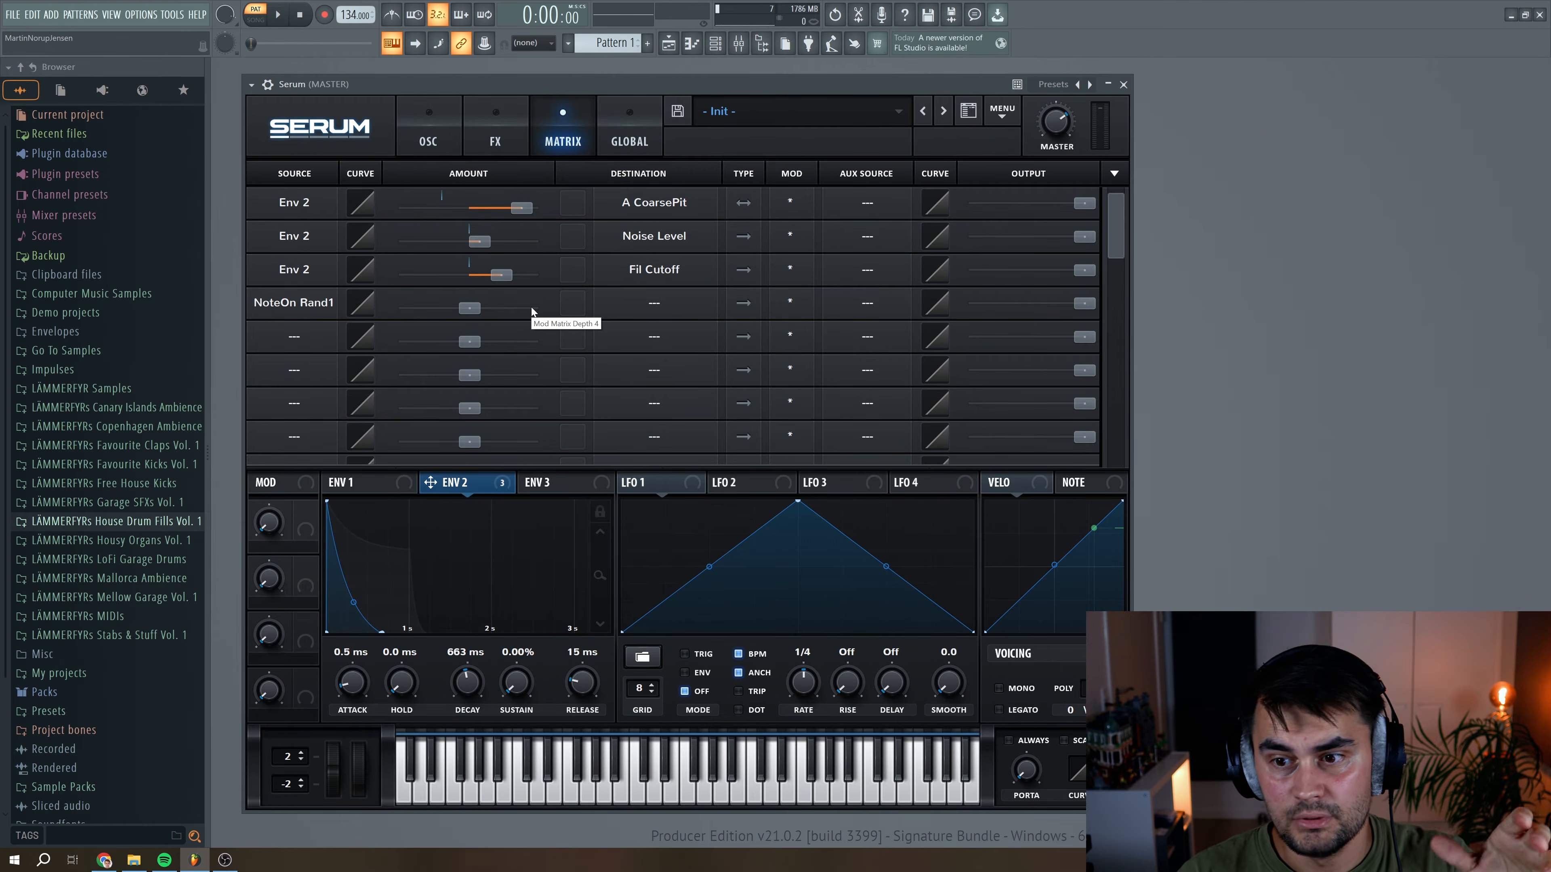
drag(473, 315, 505, 298)
click(601, 310)
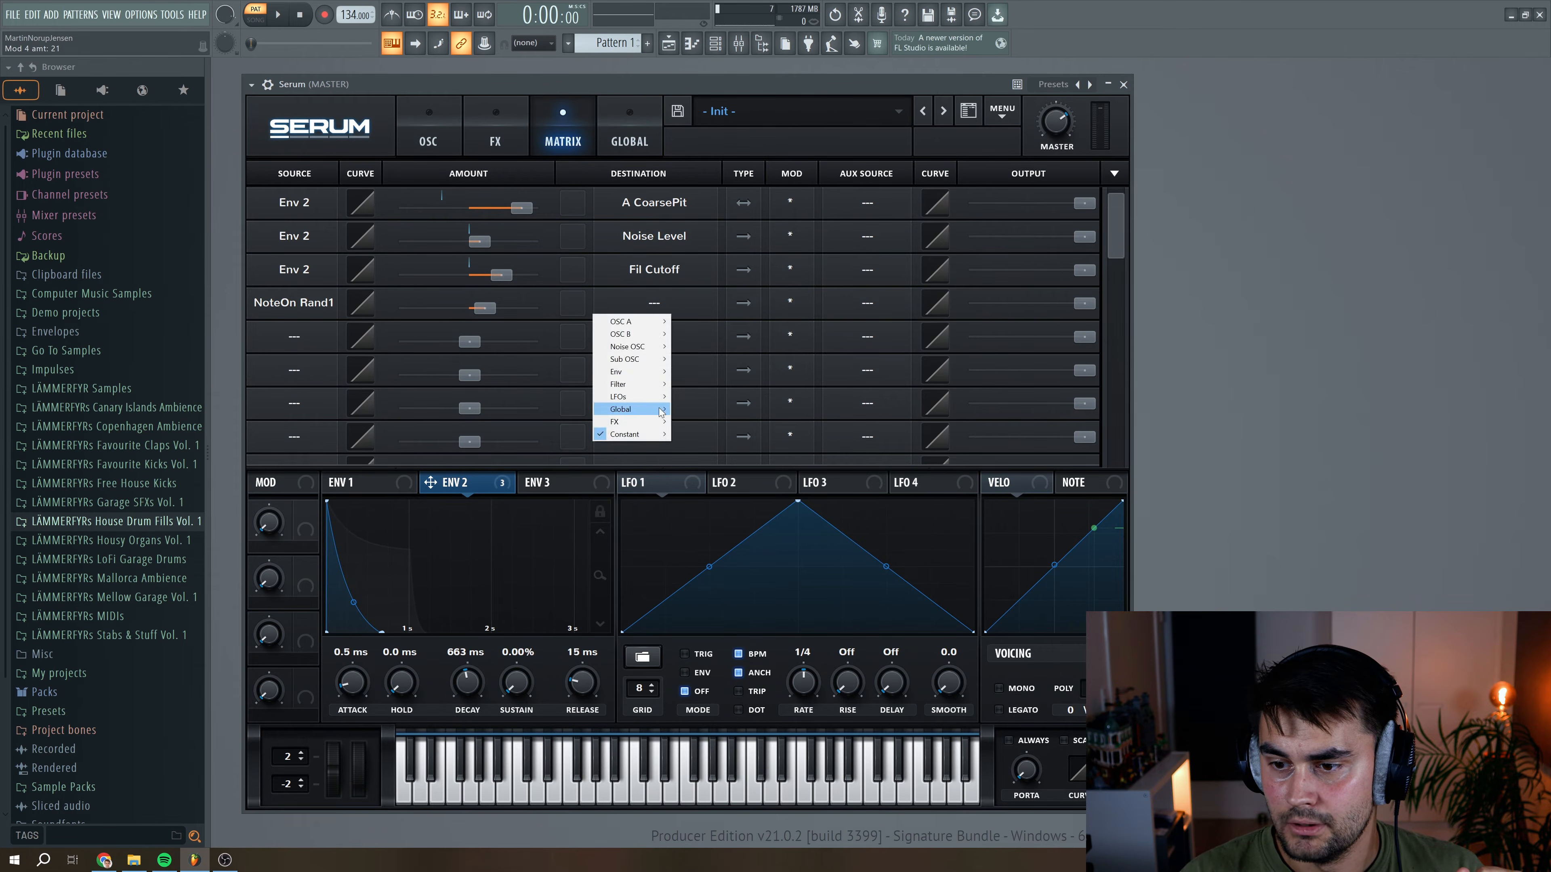
mouse_move(642, 325)
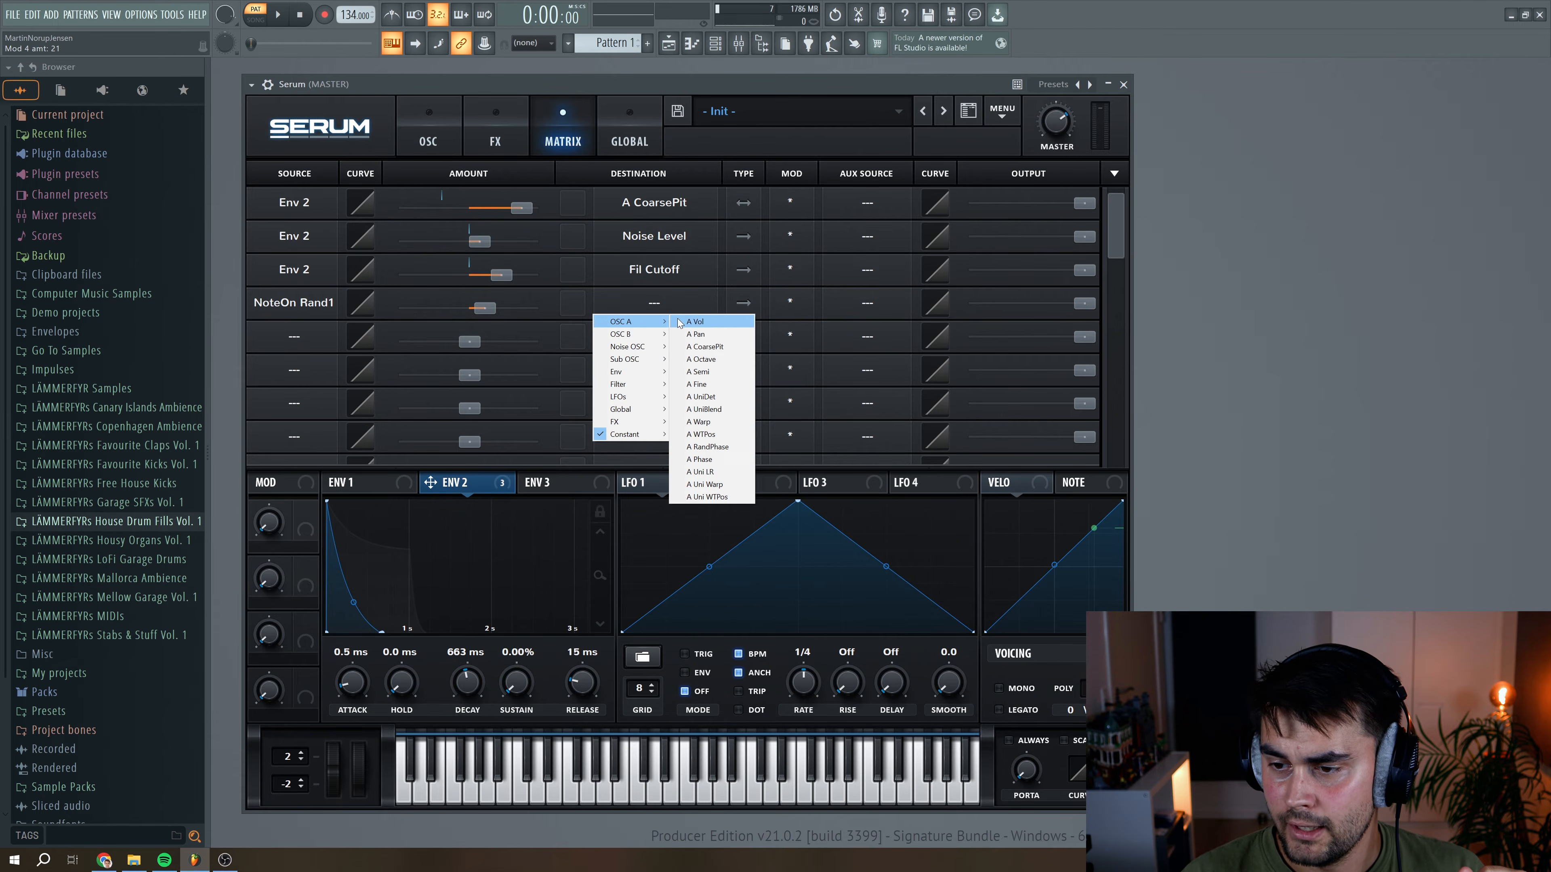
click(702, 336)
drag(486, 308, 490, 309)
click(739, 304)
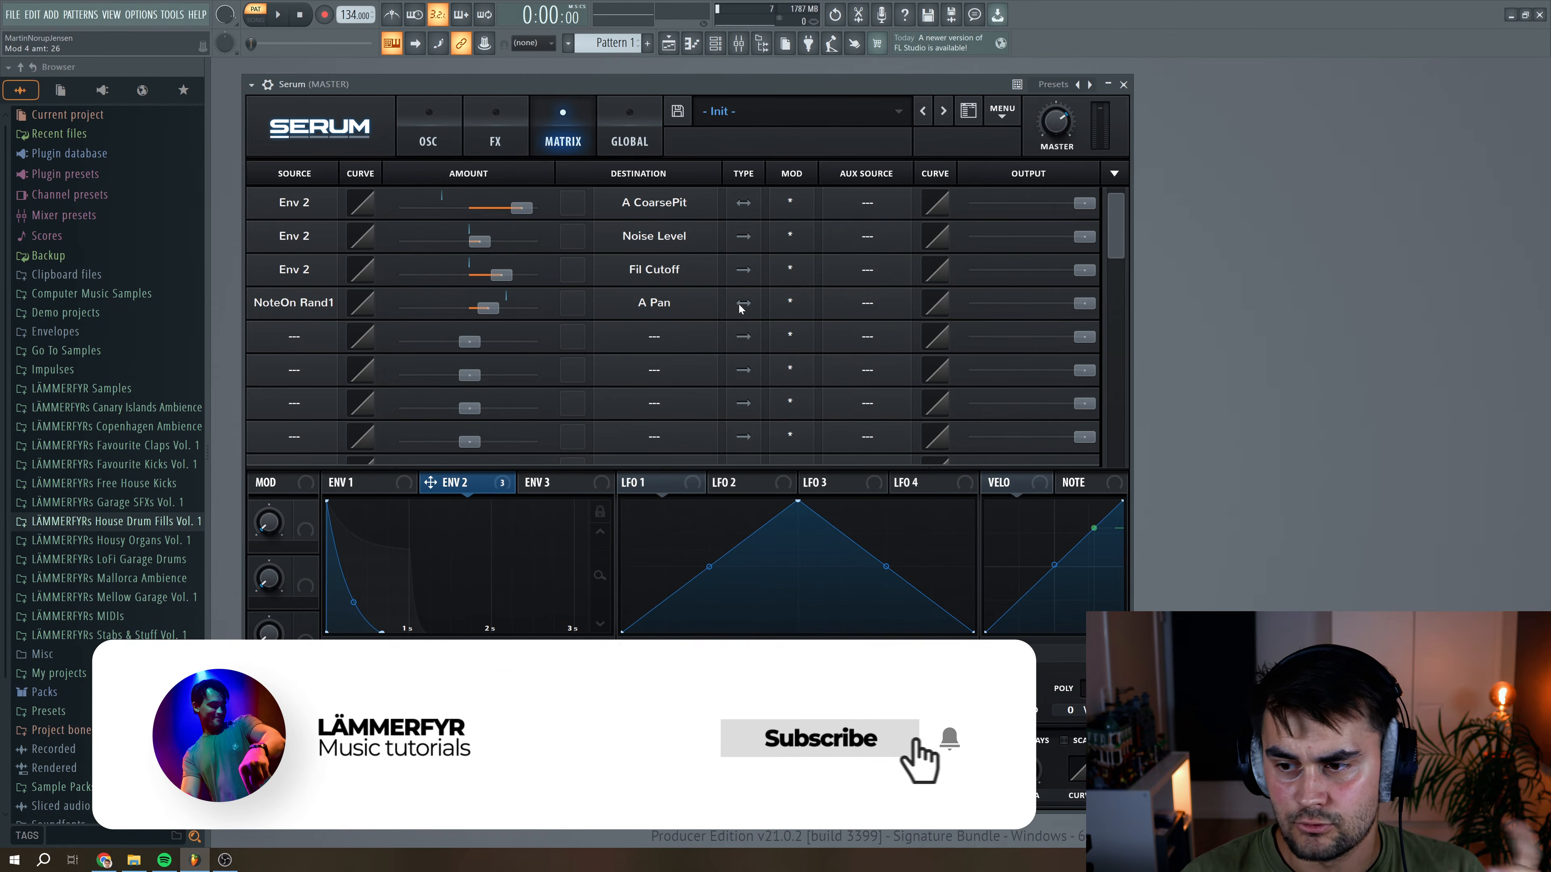
click(279, 12)
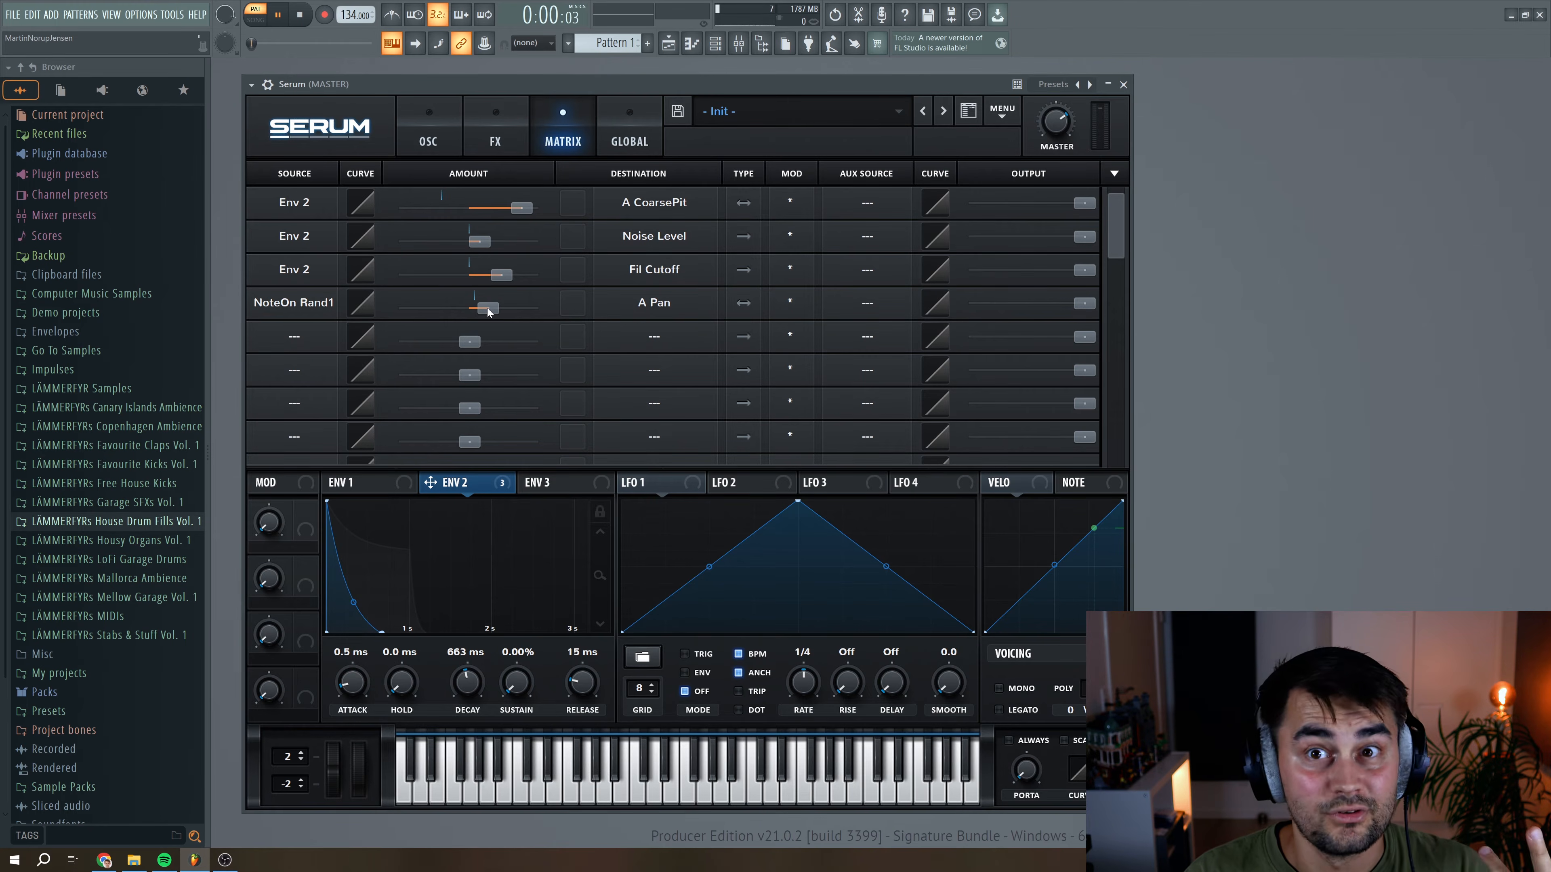
click(301, 16)
Add a NoteOn Rand1 modulation of Noise Pan in the next free matrix row with an amount of 3.
click(294, 336)
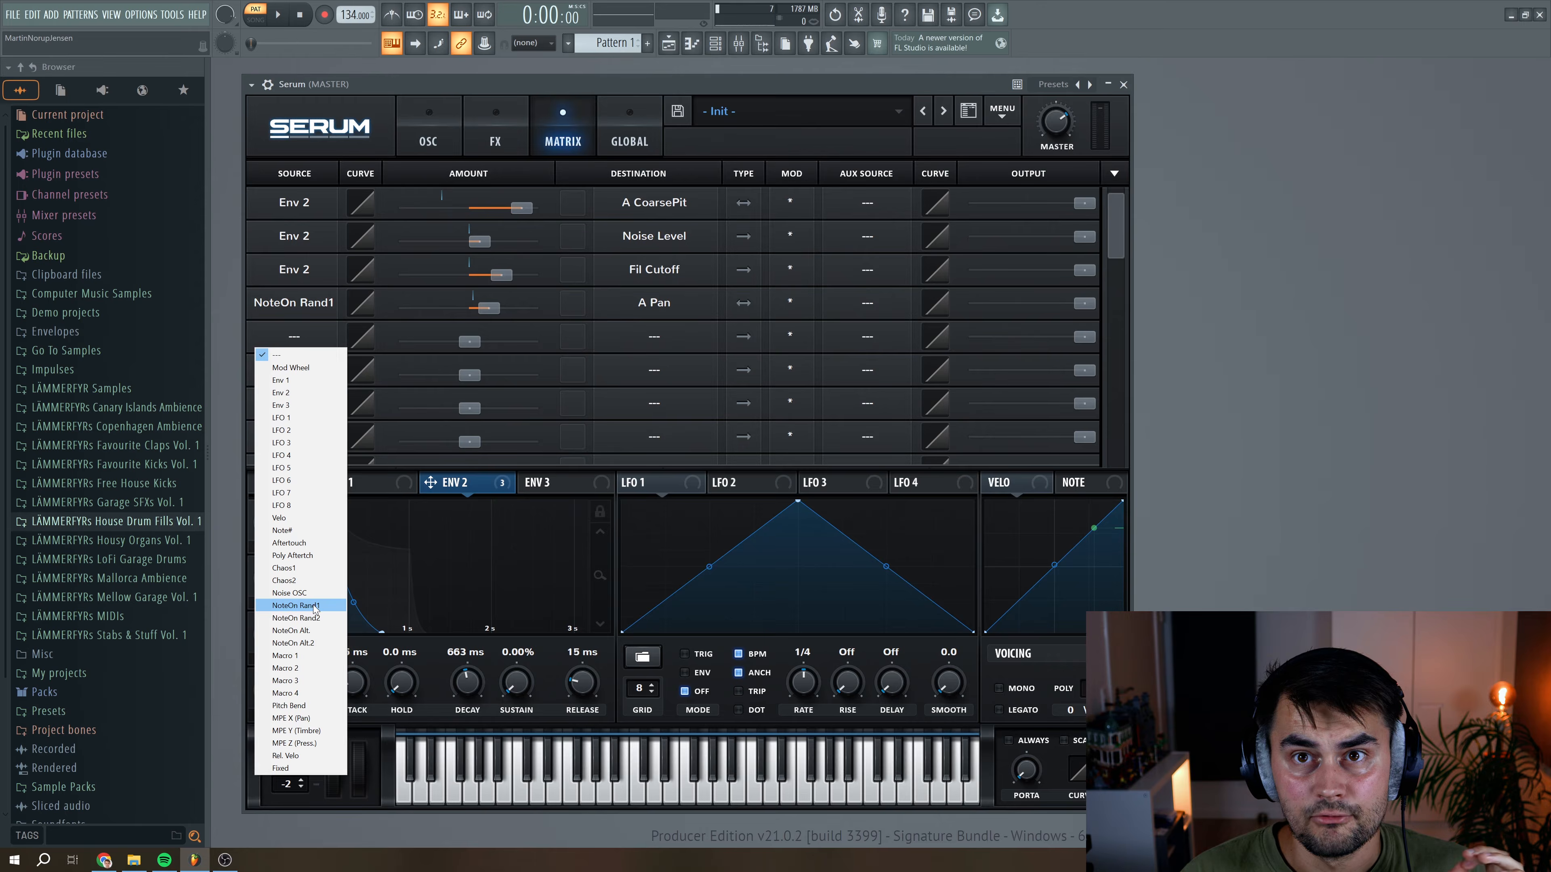
click(313, 607)
click(631, 342)
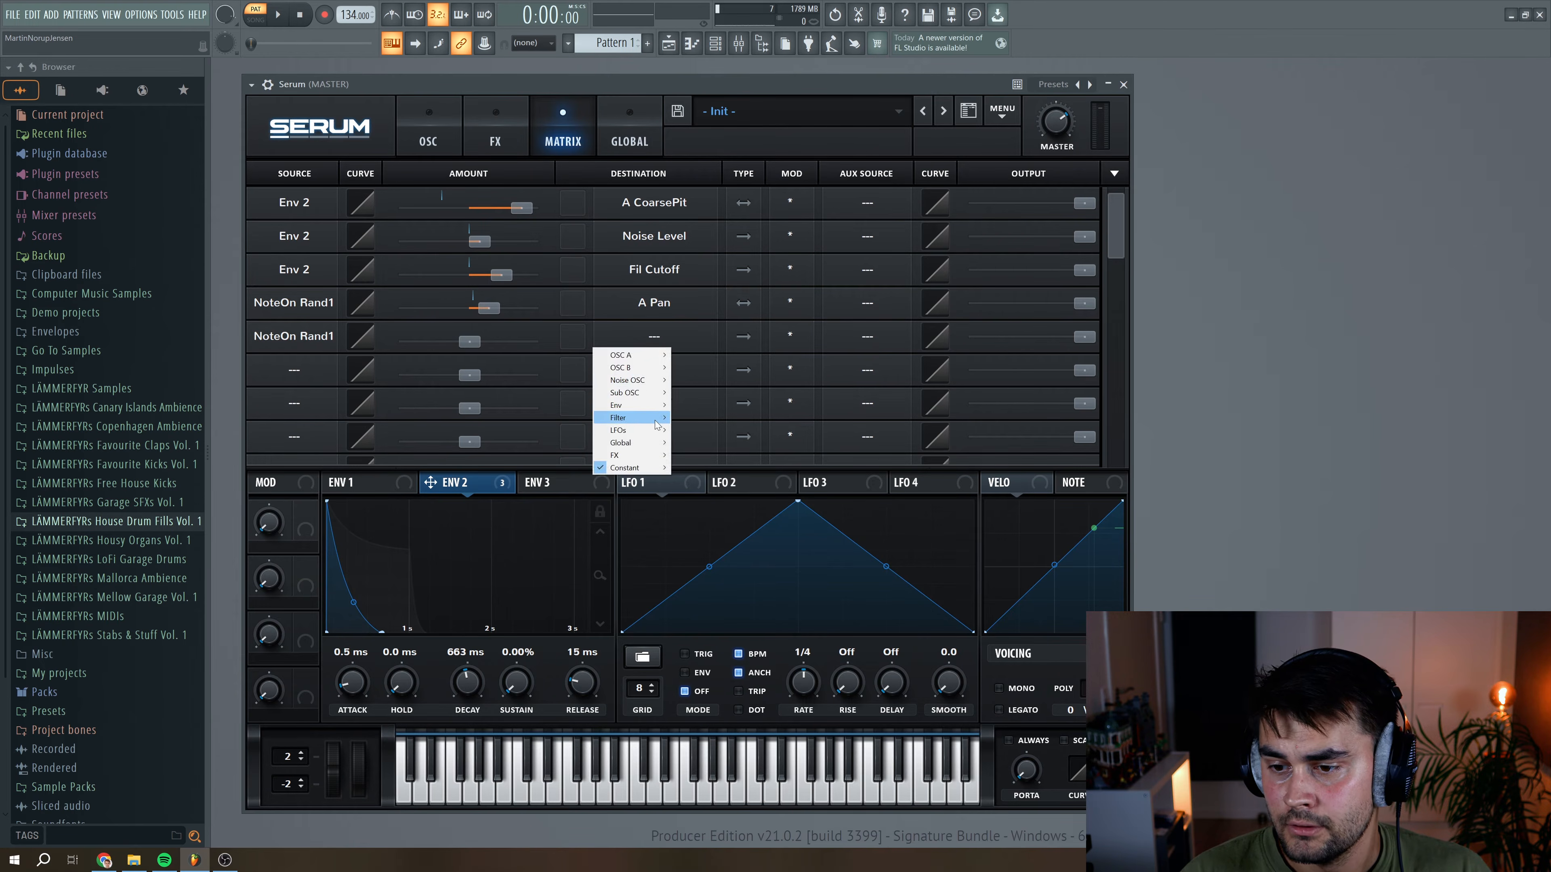
mouse_move(645, 382)
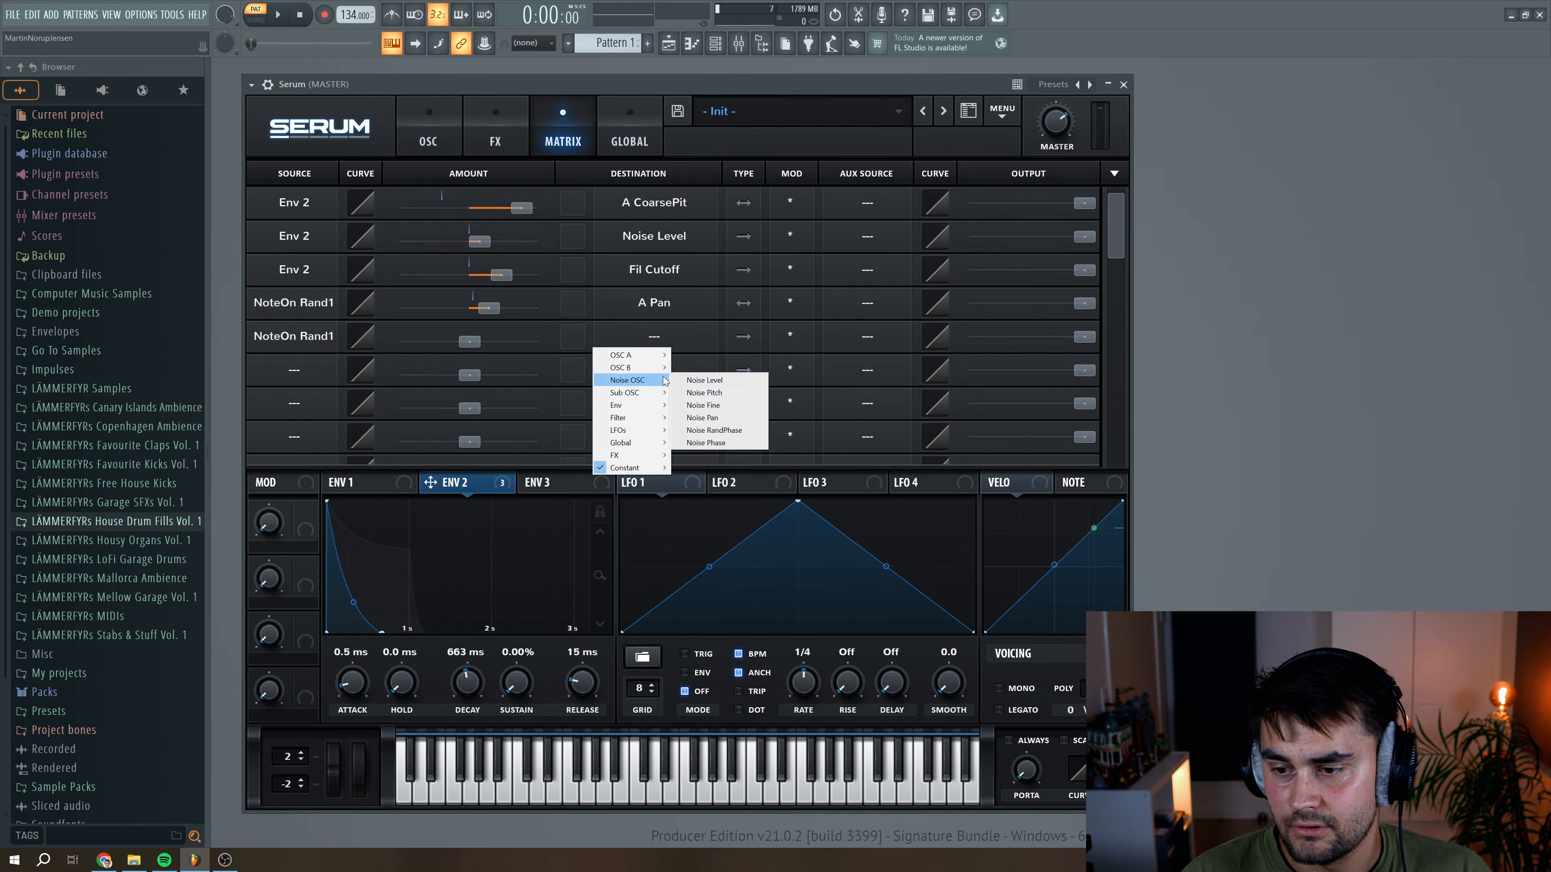
click(702, 418)
drag(470, 341, 472, 340)
Change the Noise Pan modulation source to NoteOn Rand2, raise its amount to about 30, and play the pattern to check it.
click(260, 342)
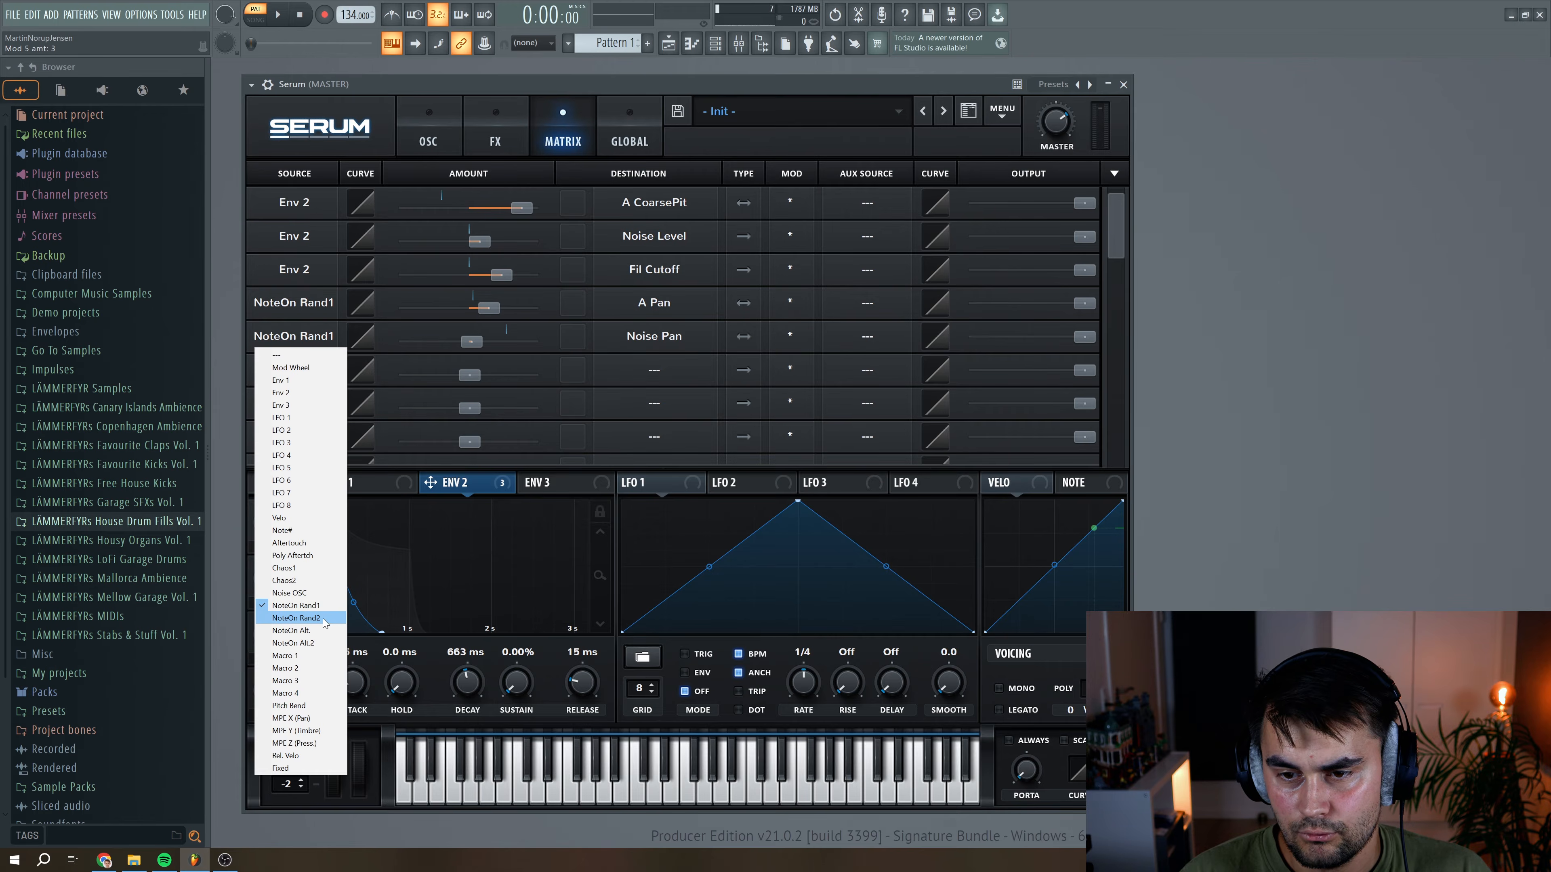
click(296, 618)
drag(471, 340, 494, 341)
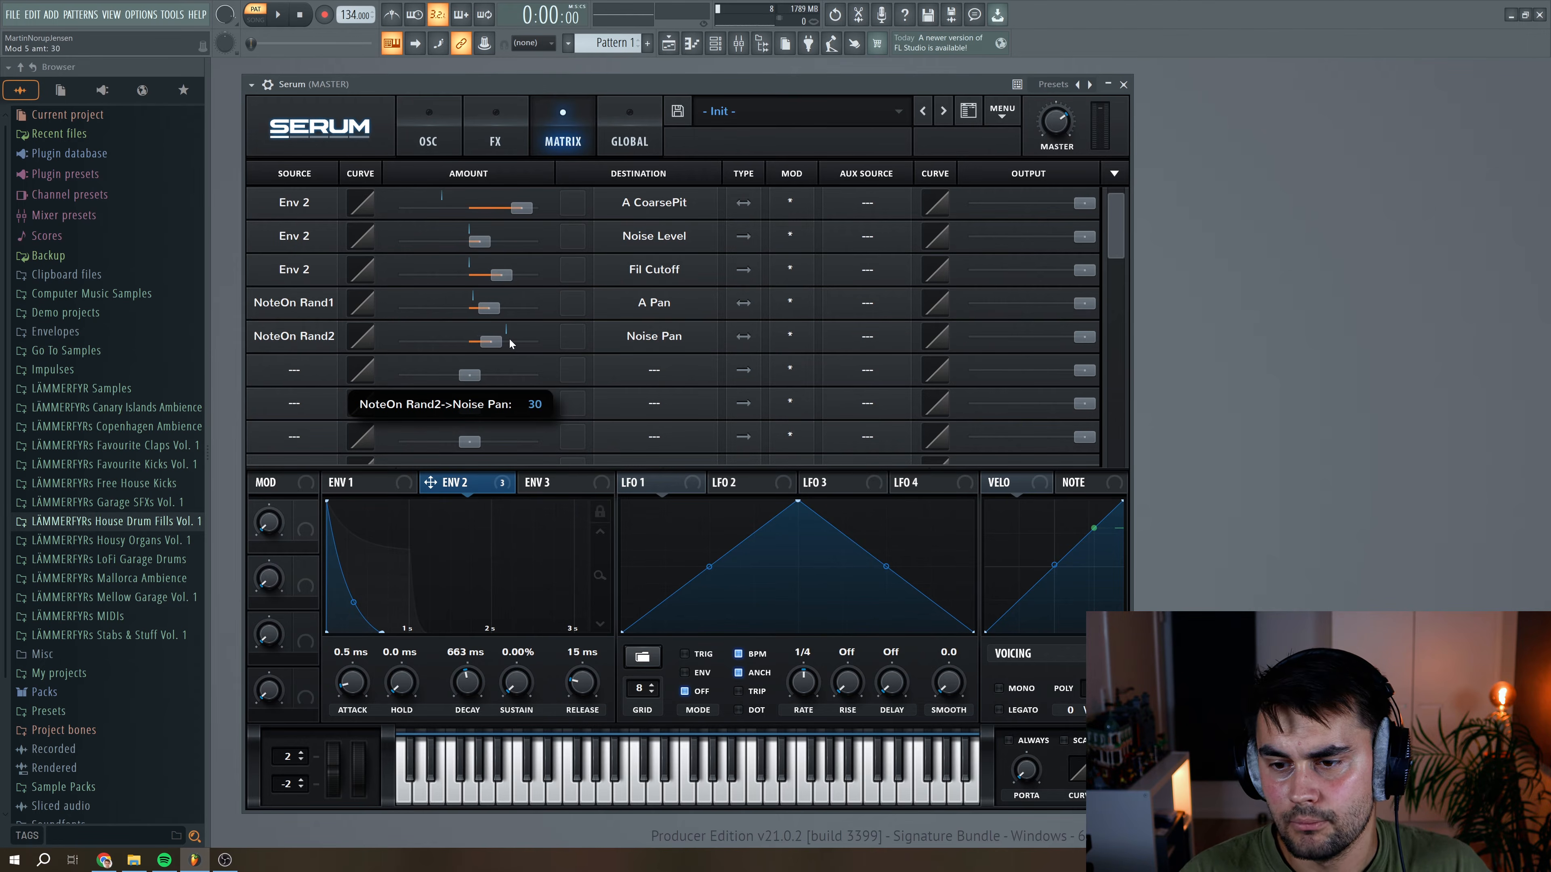
key(space)
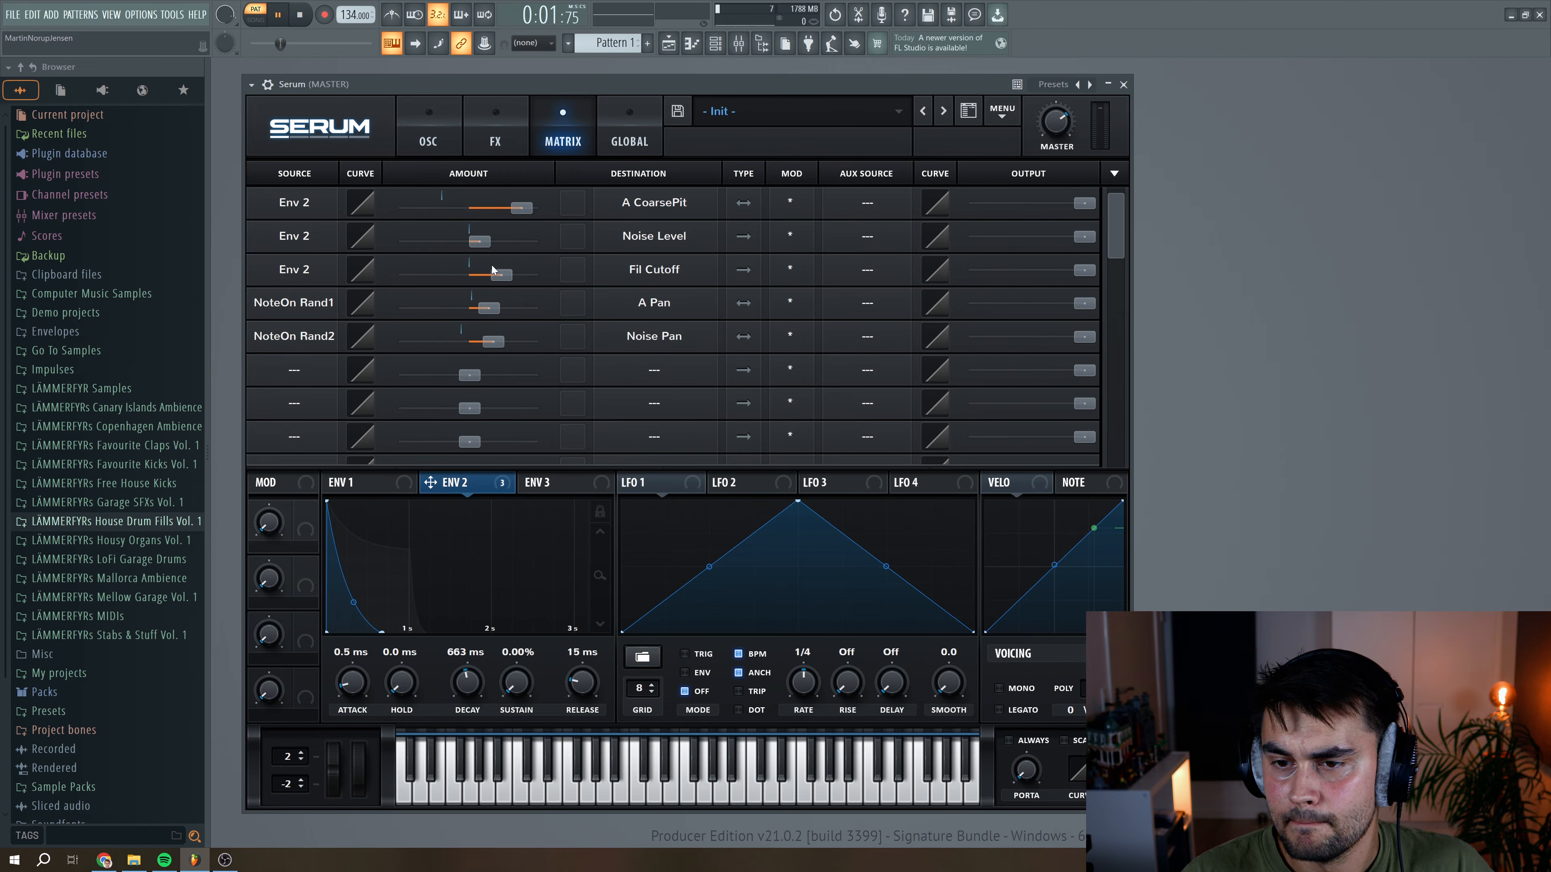
click(300, 16)
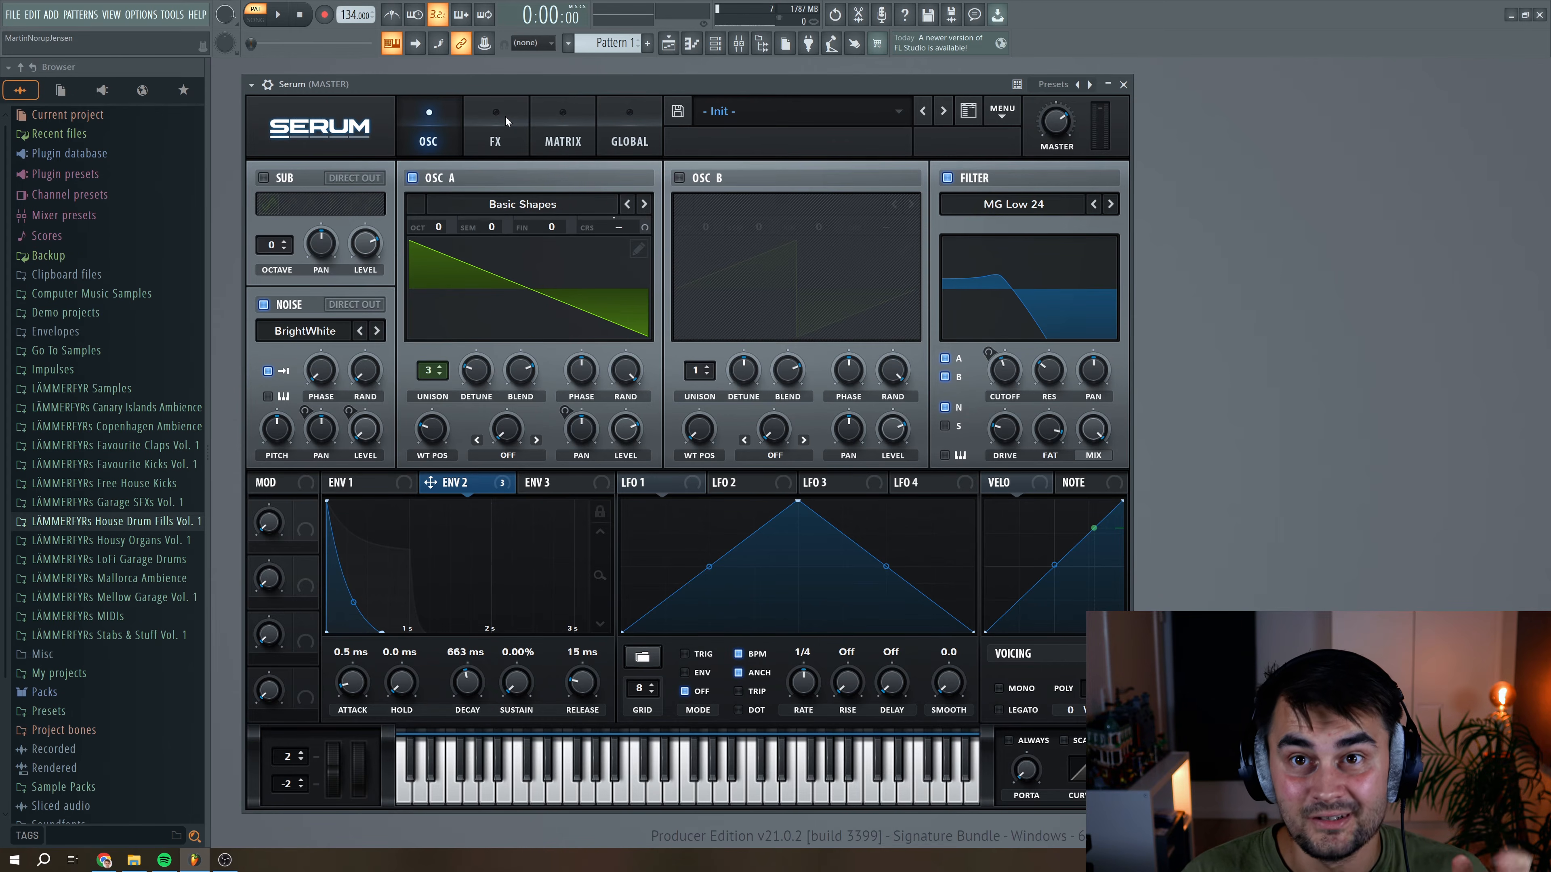
Enable the Distortion effect in Tape Sat. mode and set its drive to about 76% while auditioning the pattern.
click(505, 116)
click(295, 217)
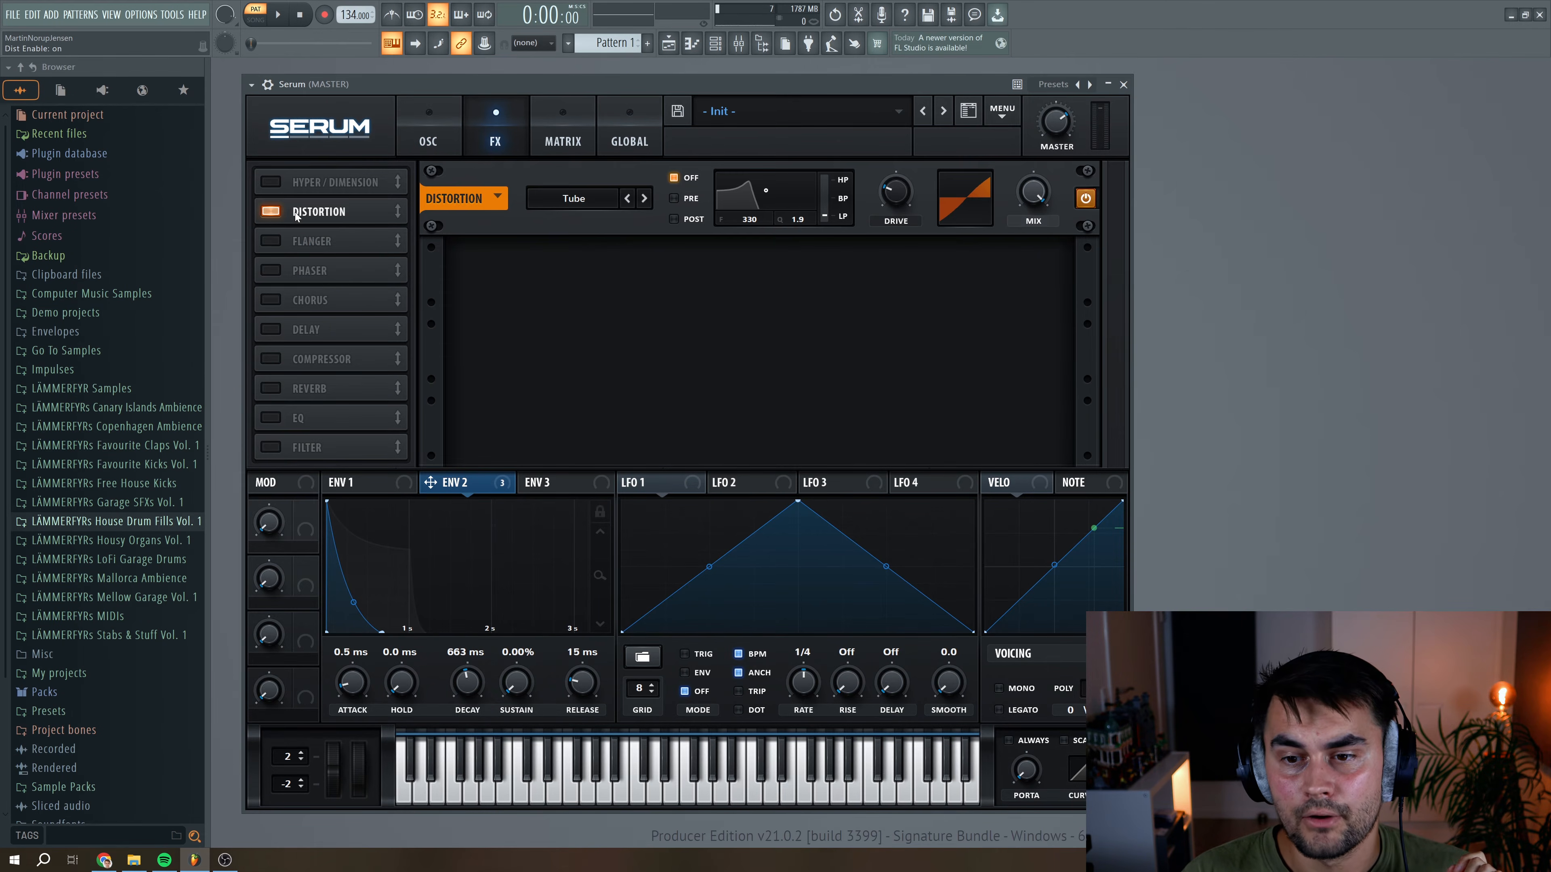
click(627, 198)
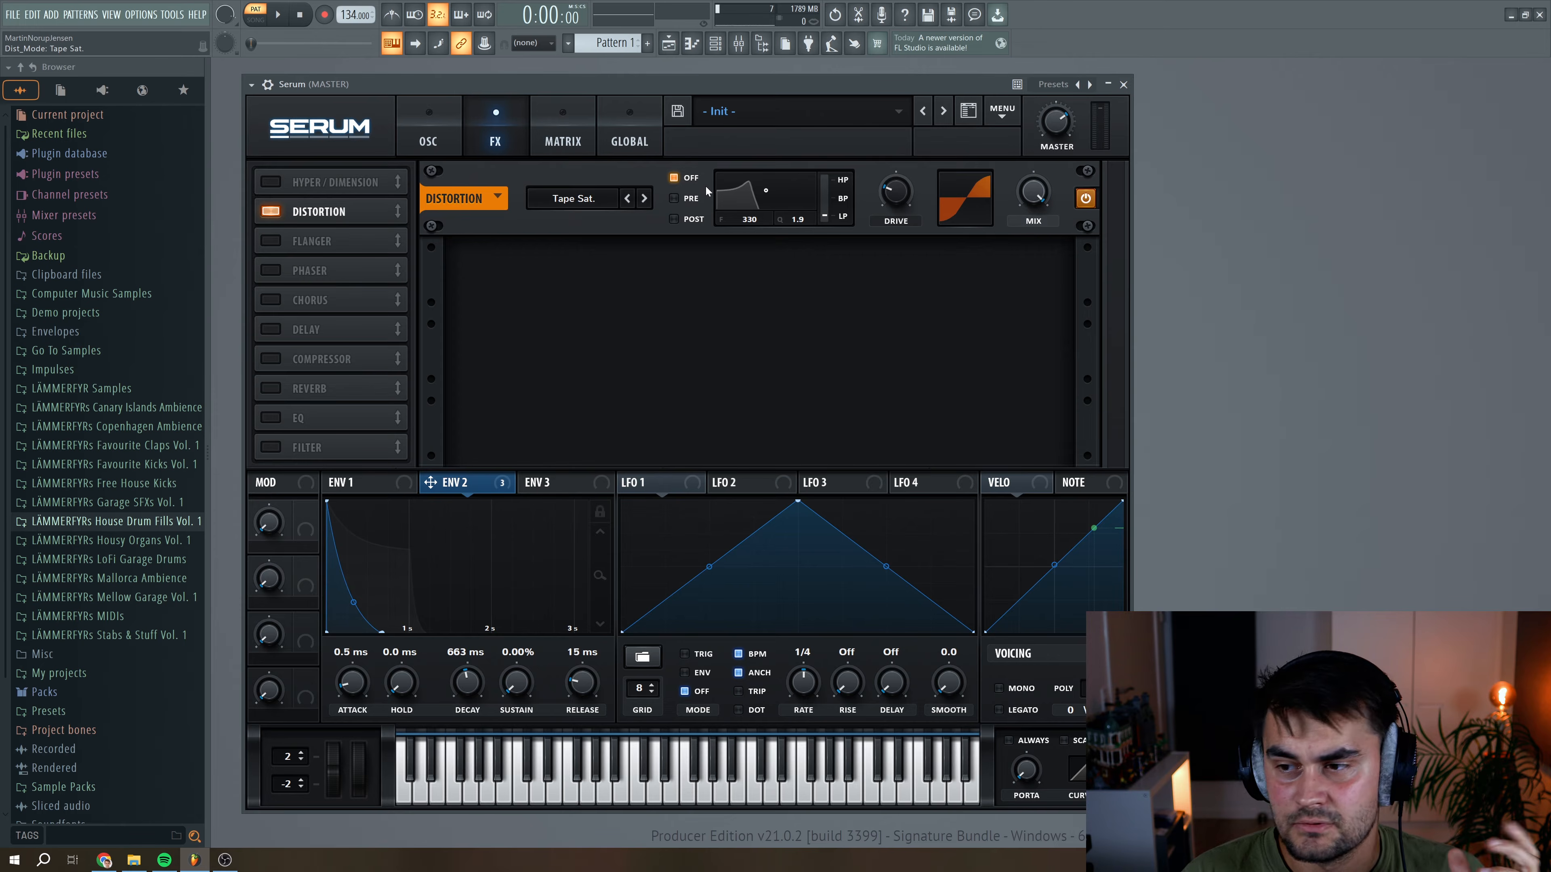
key(space)
drag(895, 199, 909, 185)
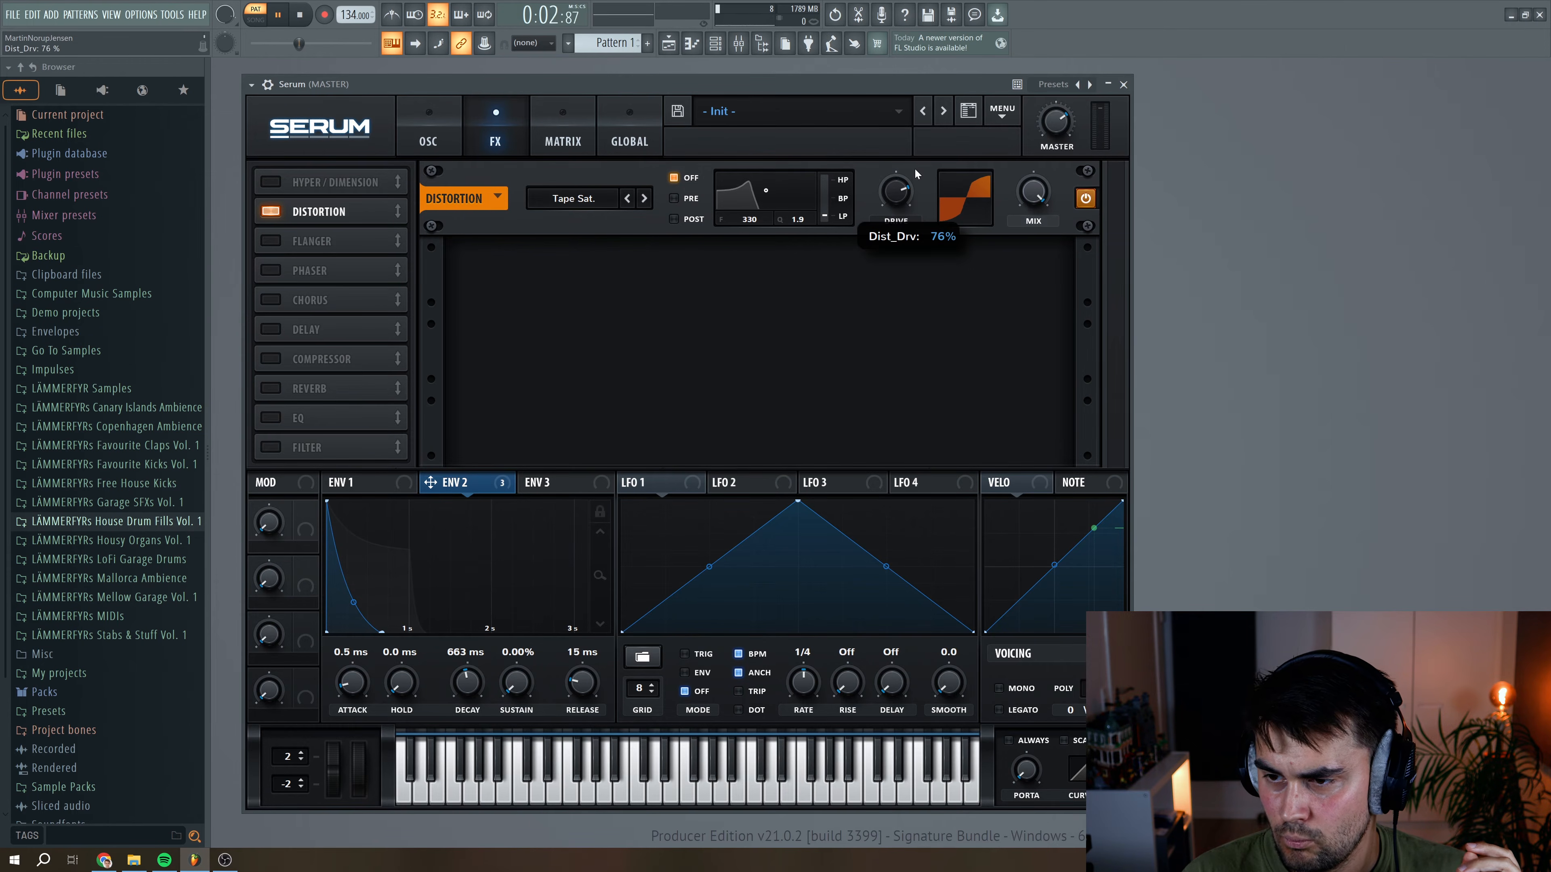
click(300, 15)
Place Hyper/Dimension after Distortion, enable it, and adjust the Dimension size and mix and a Hyper mix of 22% while listening.
drag(335, 182, 334, 212)
click(270, 211)
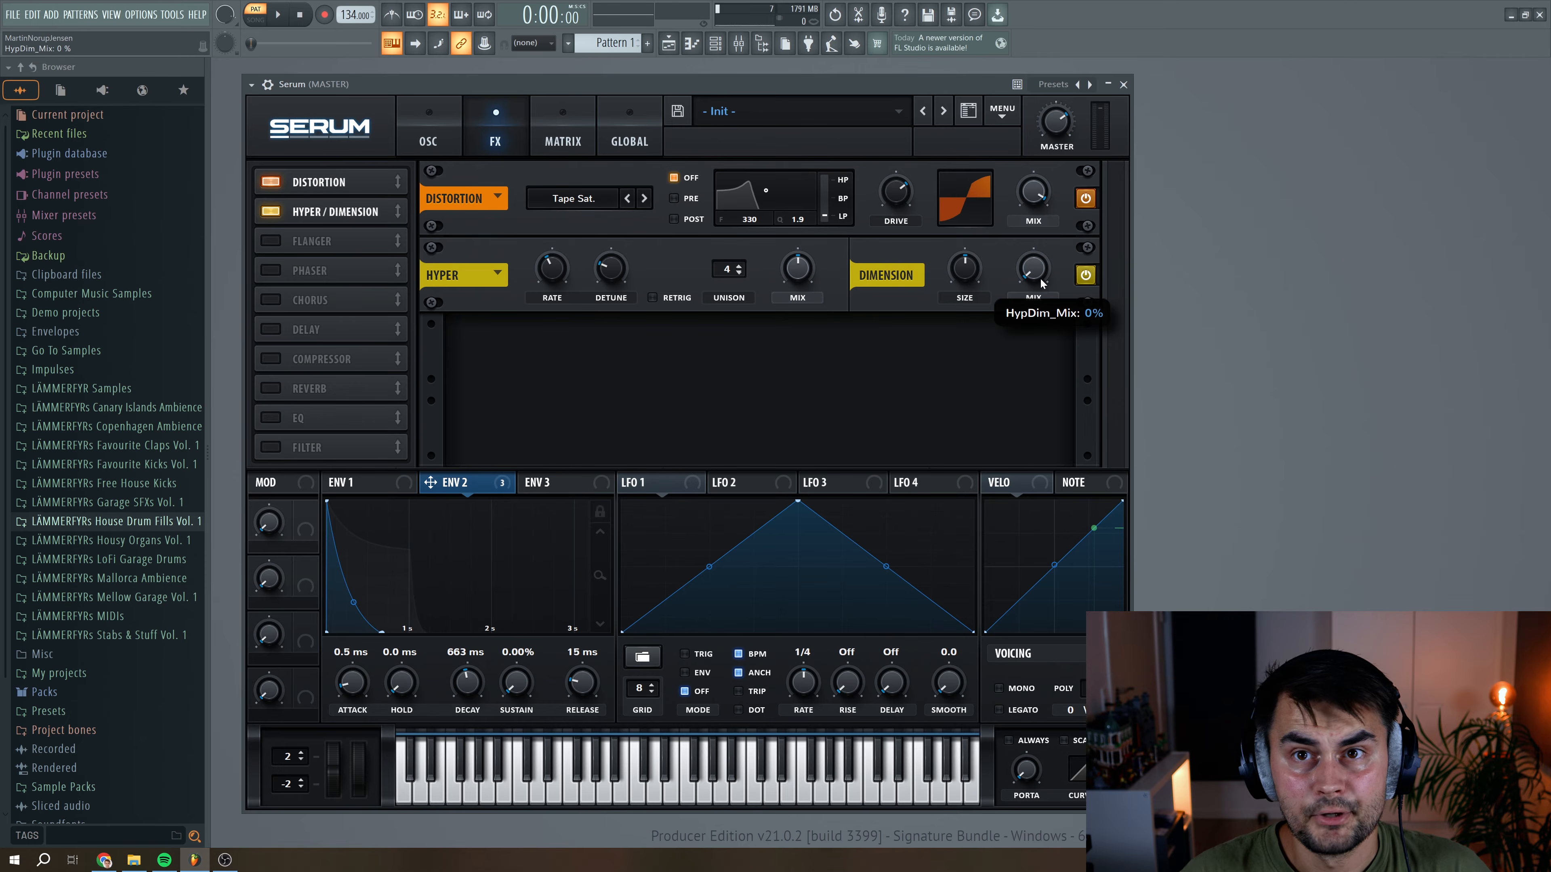
mouse_move(965, 271)
mouse_down()
mouse_move(965, 294)
mouse_move(967, 273)
mouse_up()
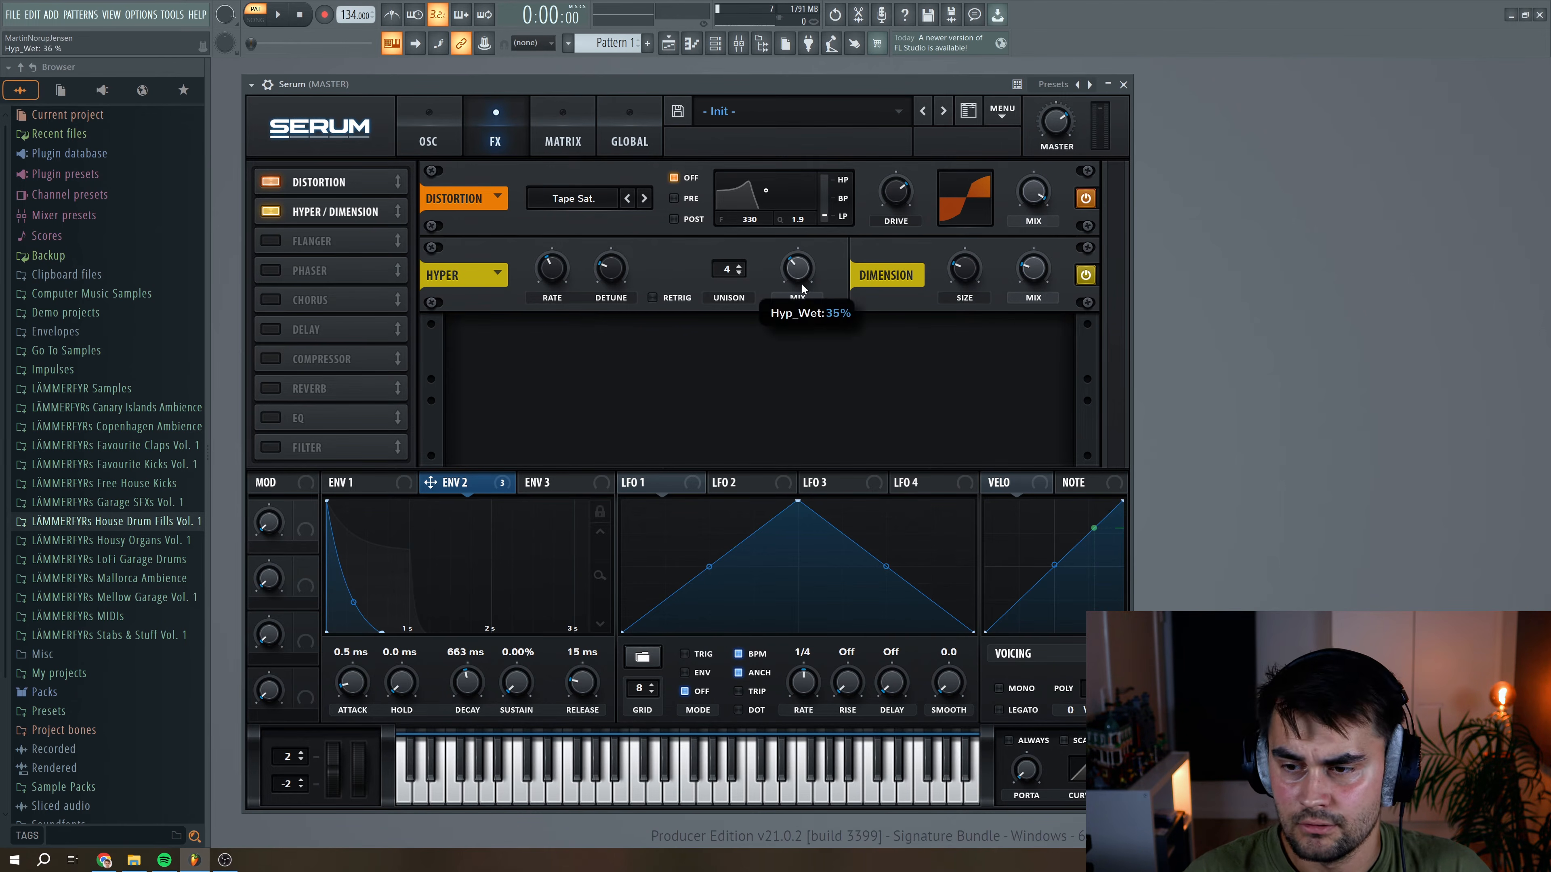
click(282, 17)
drag(963, 269, 962, 272)
drag(783, 270, 783, 270)
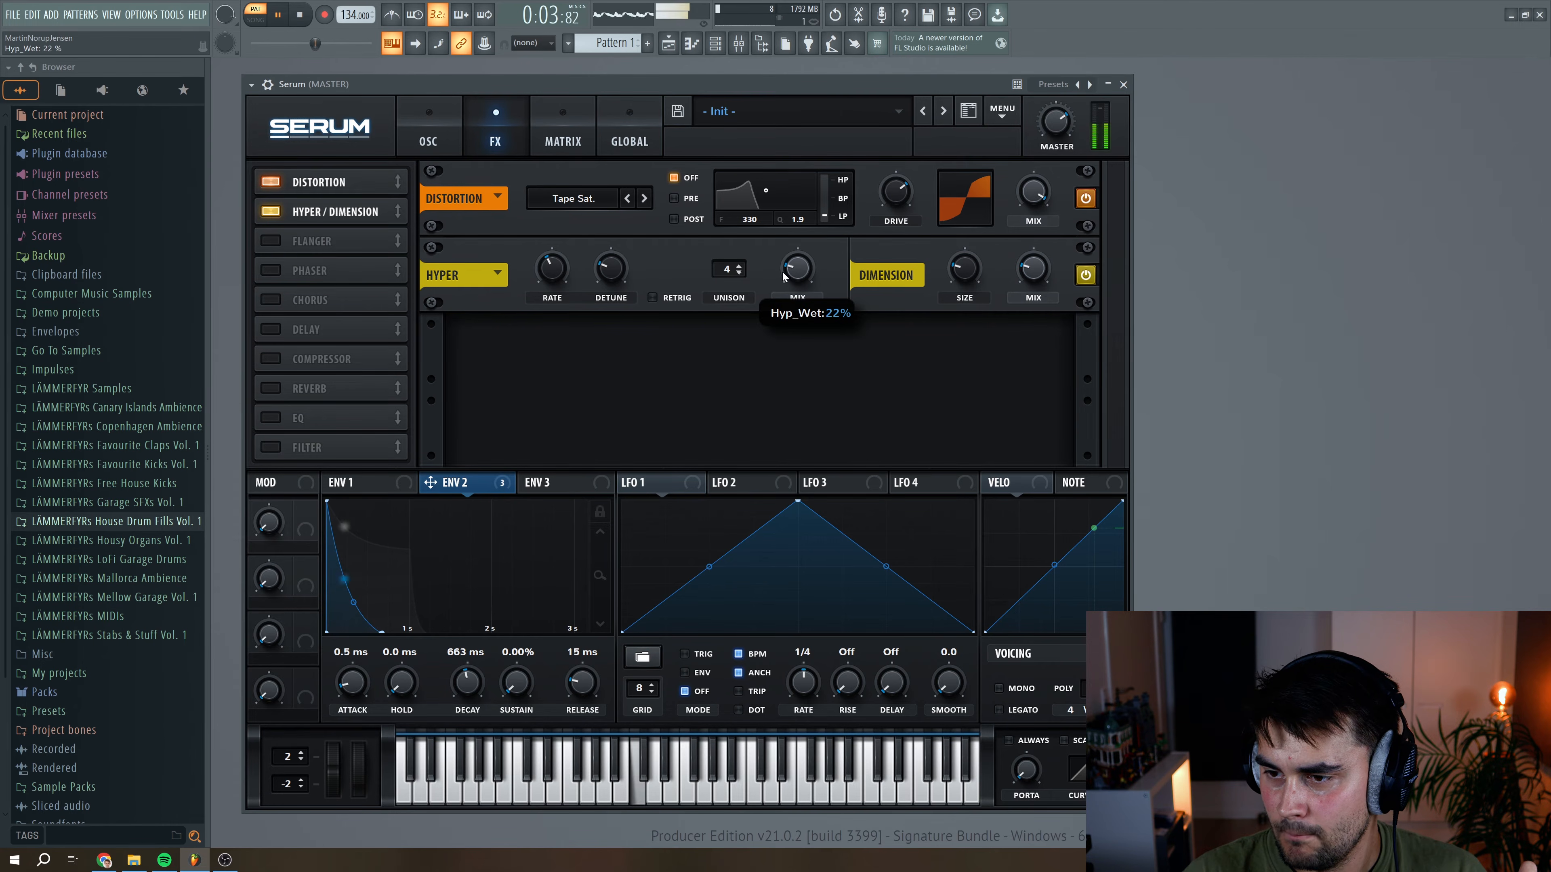
click(300, 15)
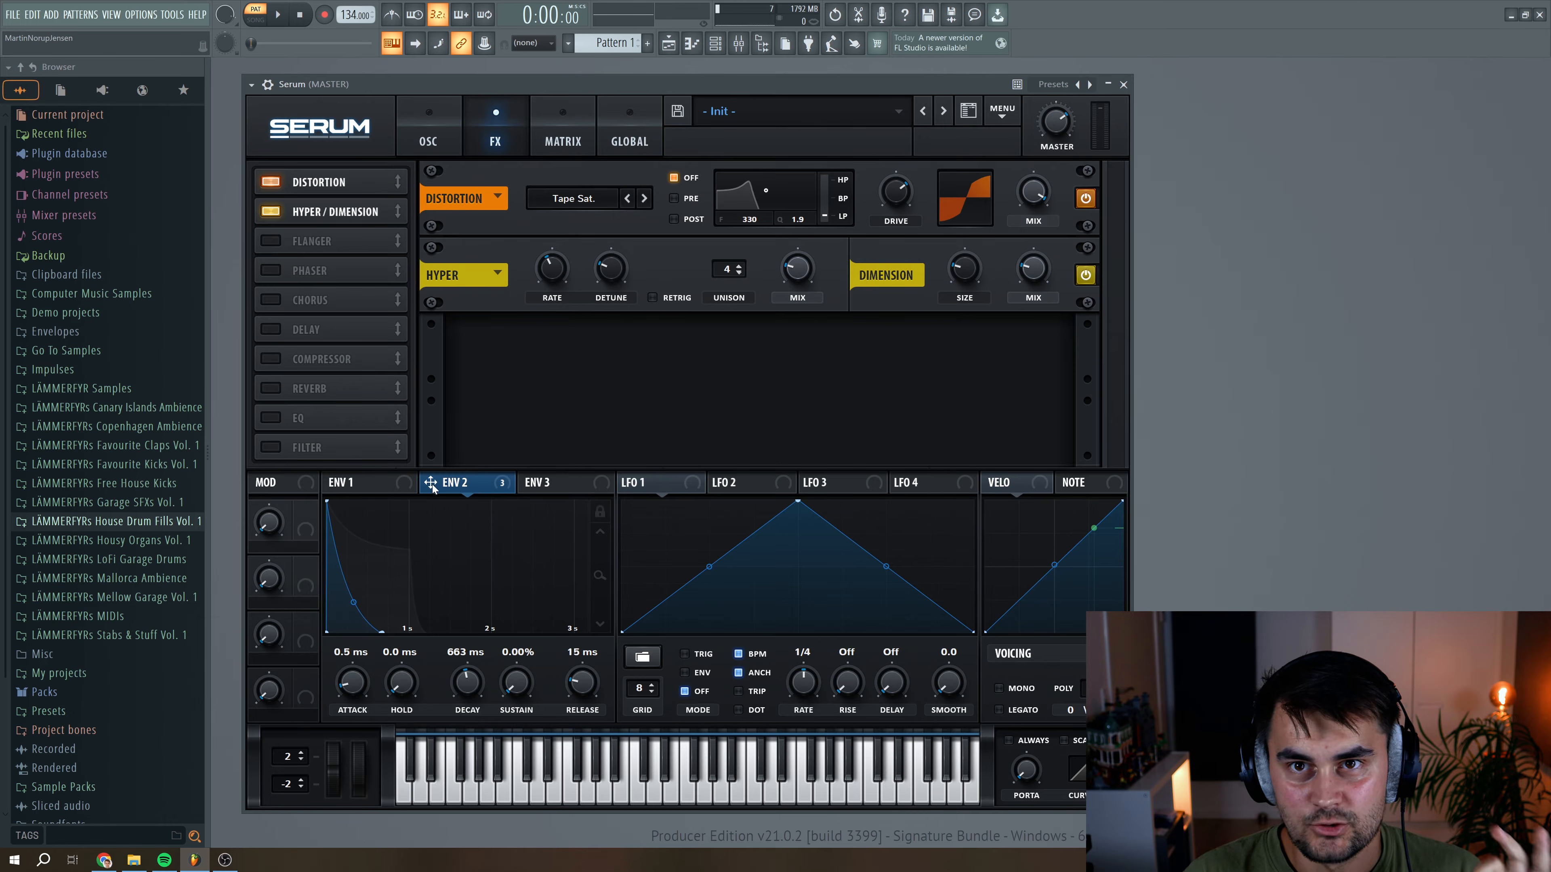
Modulate the Dimension mix with Env 2 at an amount of about 35 and audition the result.
mouse_move(426, 492)
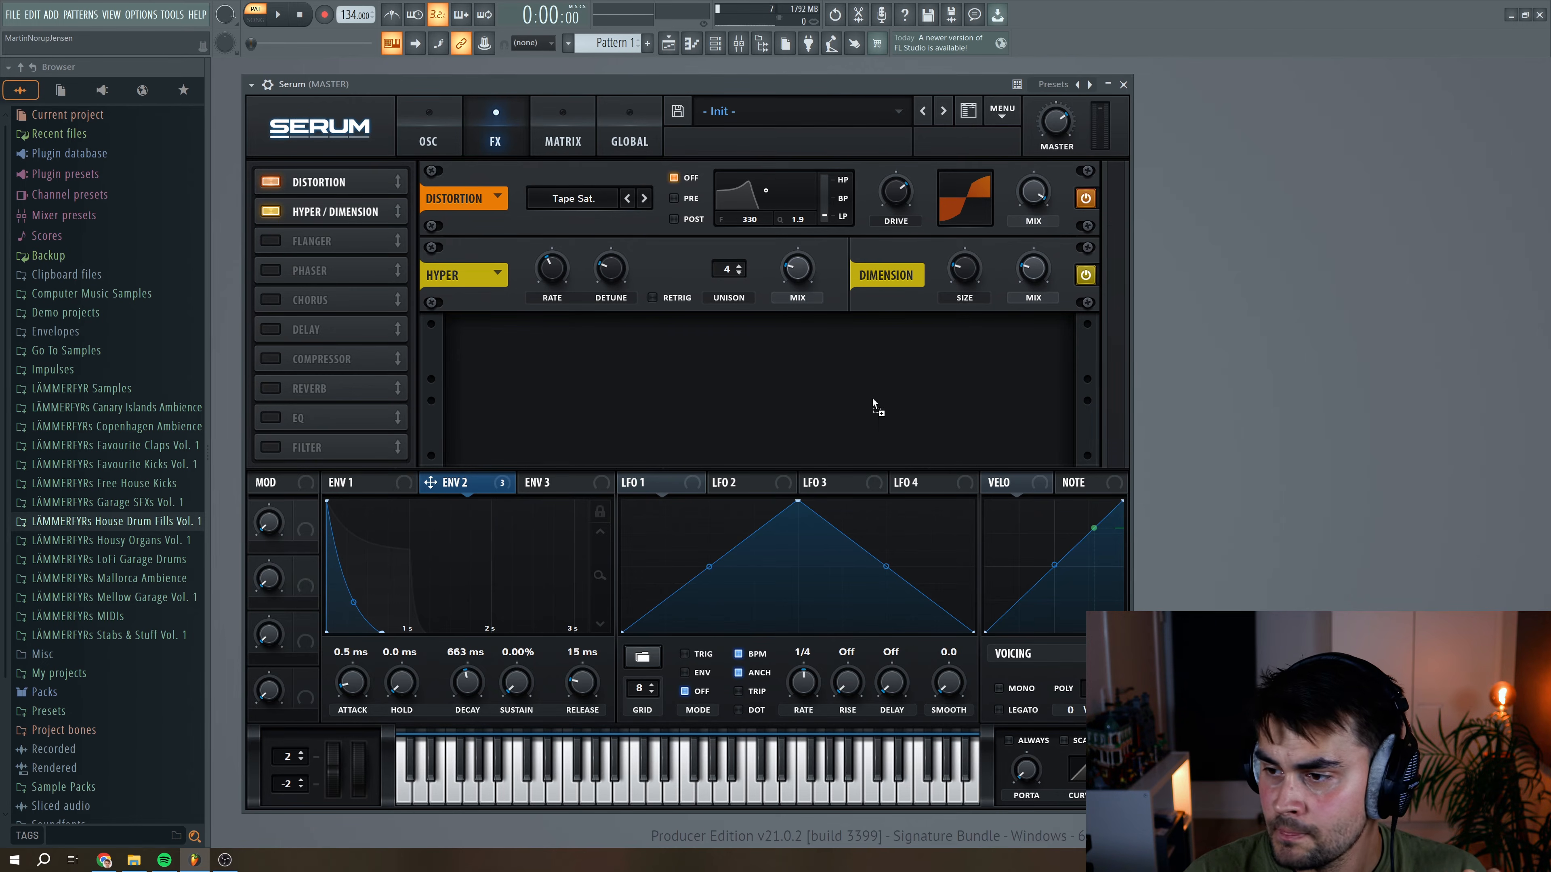
drag(1031, 271, 1017, 263)
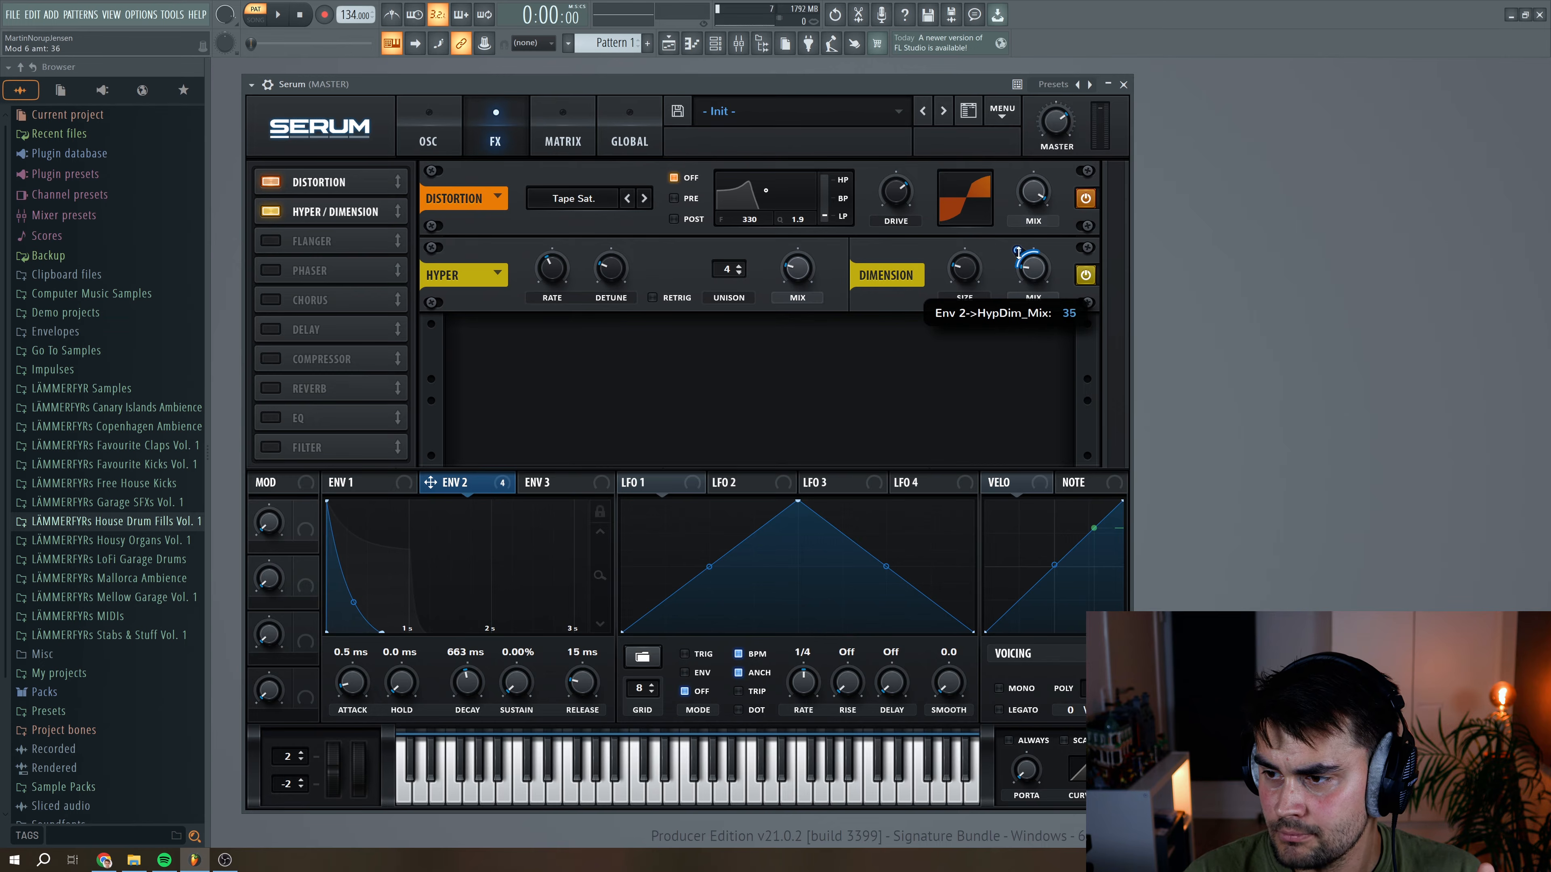
click(279, 15)
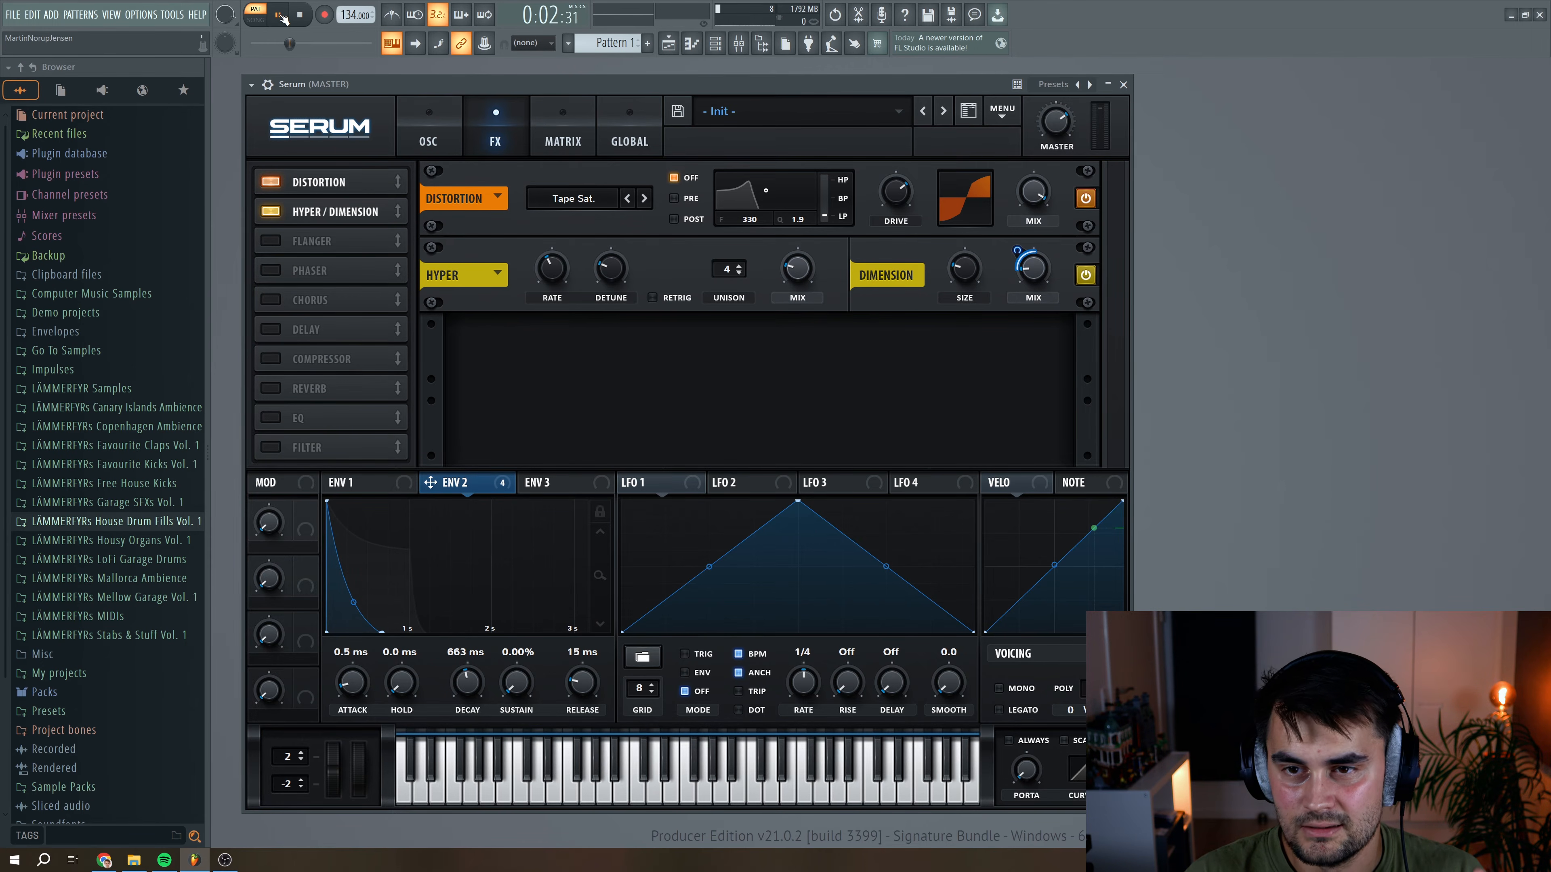
click(301, 16)
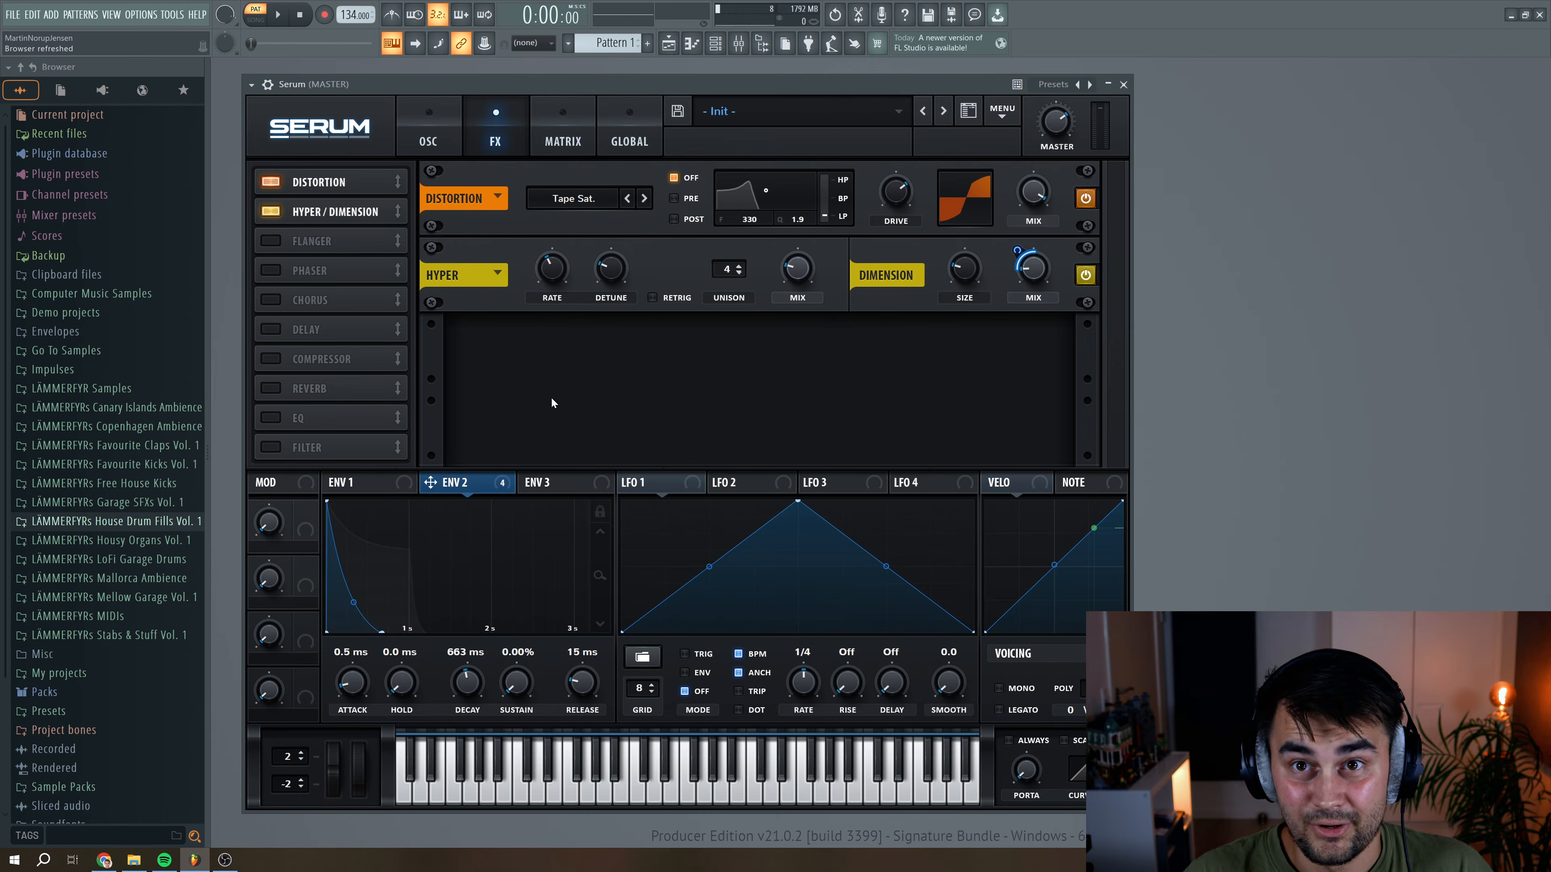
Enable Delay directly after Hyper/Dimension, turn off its BPM sync, and set its filter to 881 with a Q of 2.9.
click(308, 329)
drag(308, 329, 322, 240)
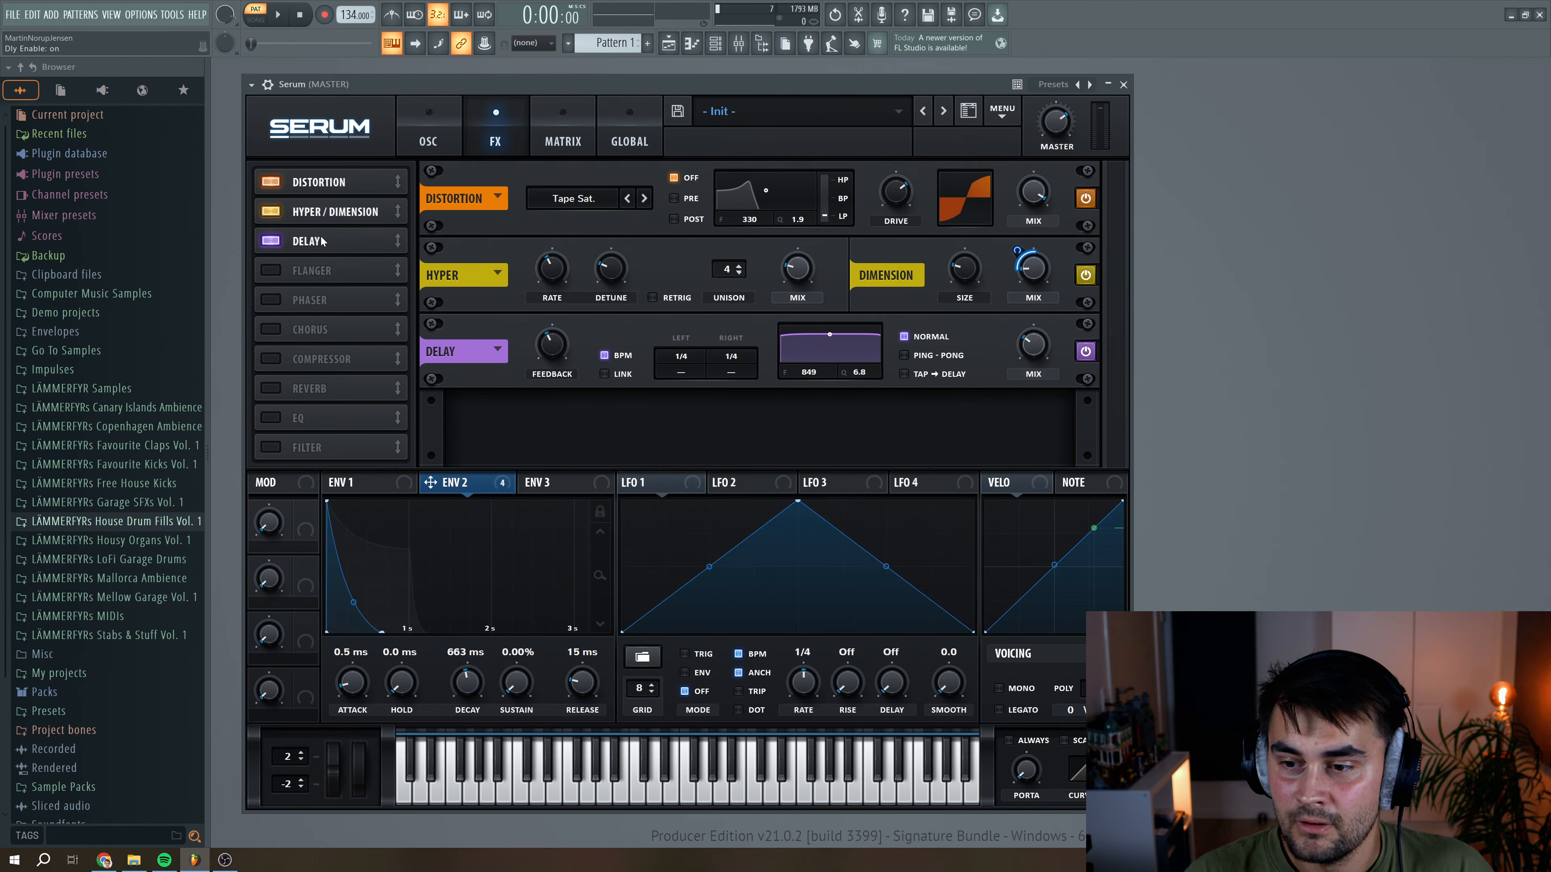
click(603, 356)
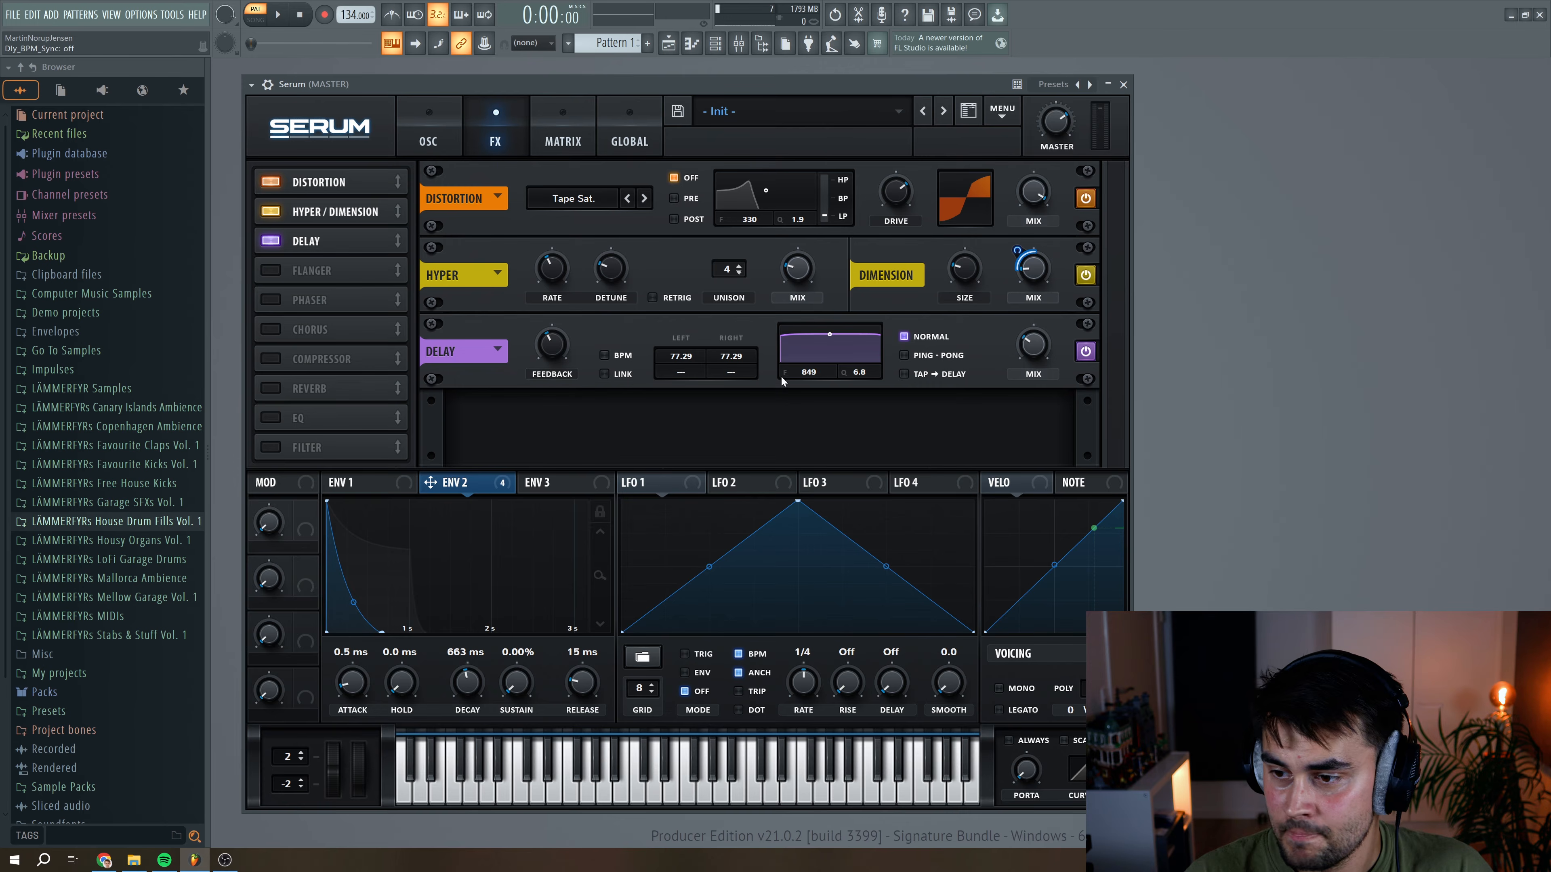
scroll(830, 353, up, 3)
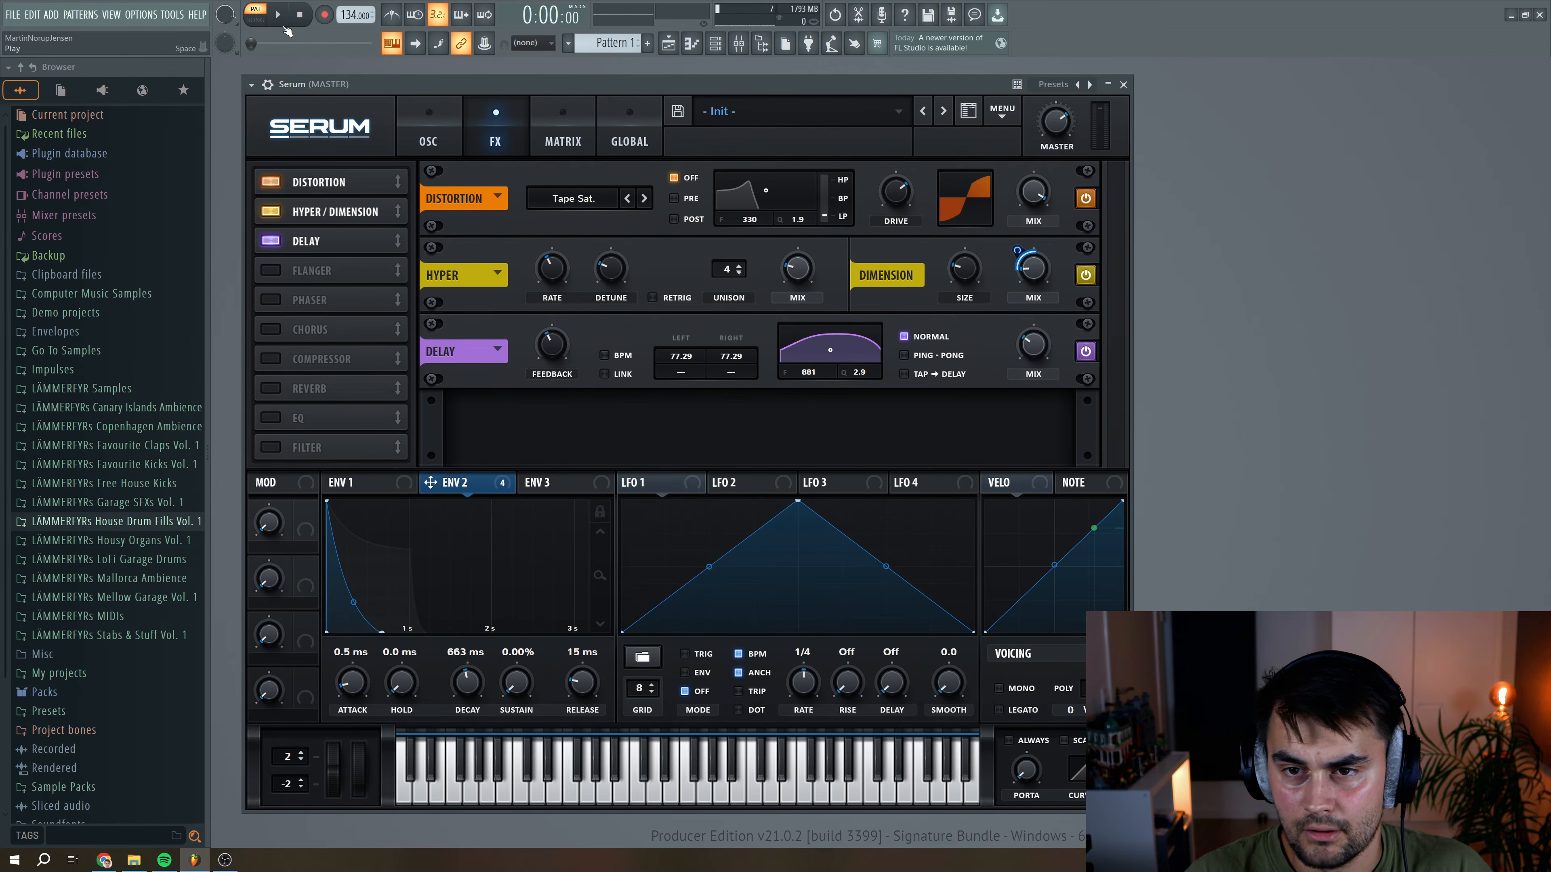
Set the delay times to 78.08 ms left and 69.03 ms right, raise the feedback, and use Ping-Pong mode while listening.
click(279, 15)
mouse_move(684, 357)
mouse_down()
mouse_move(731, 332)
mouse_move(683, 350)
mouse_up()
drag(723, 358, 686, 366)
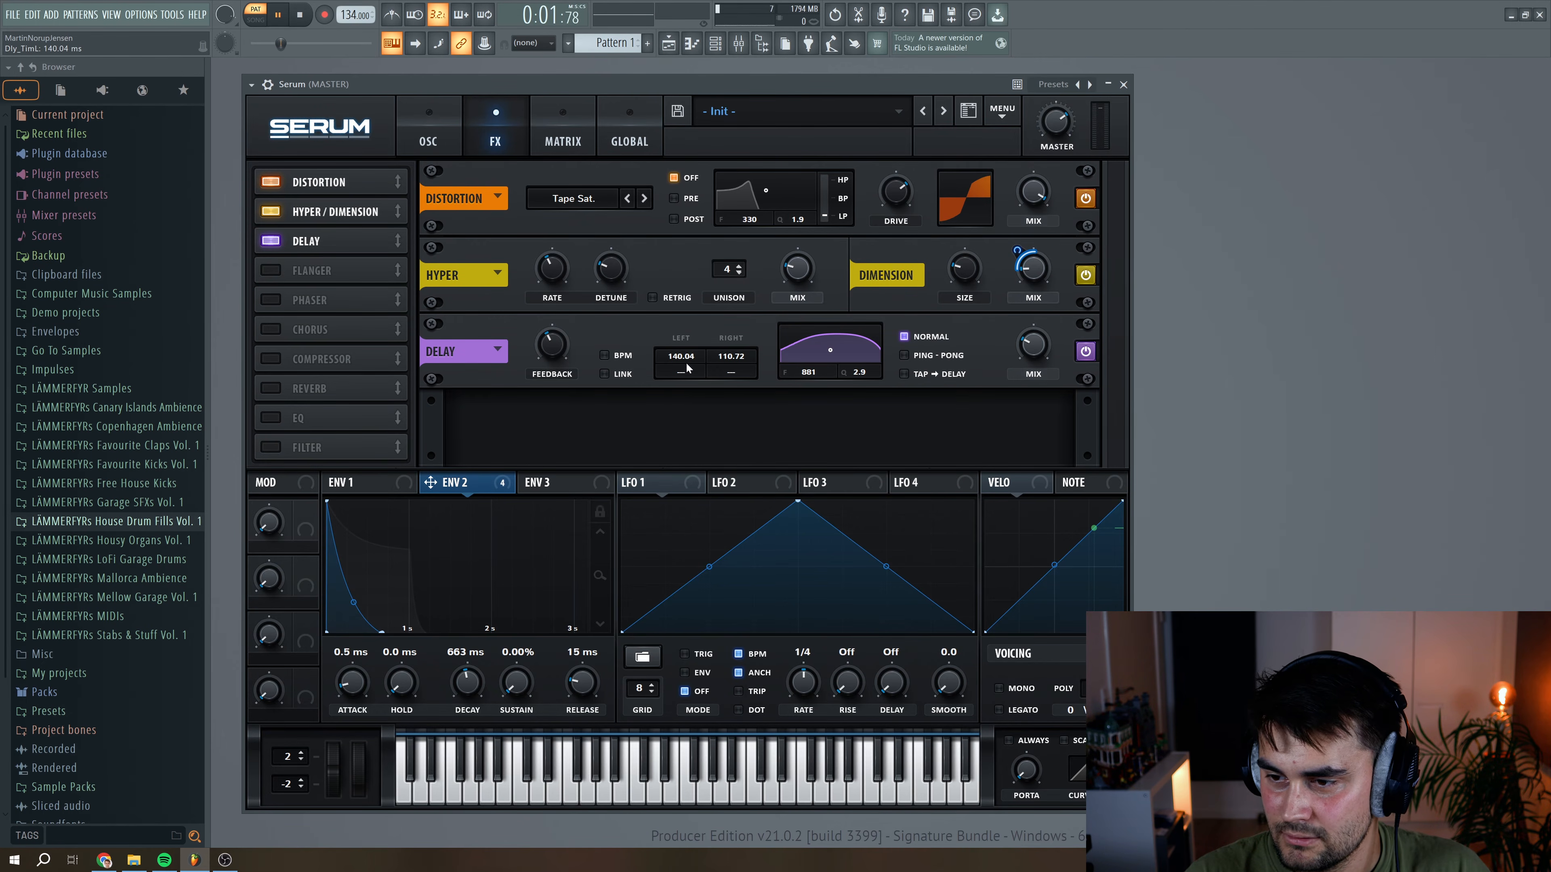
click(904, 355)
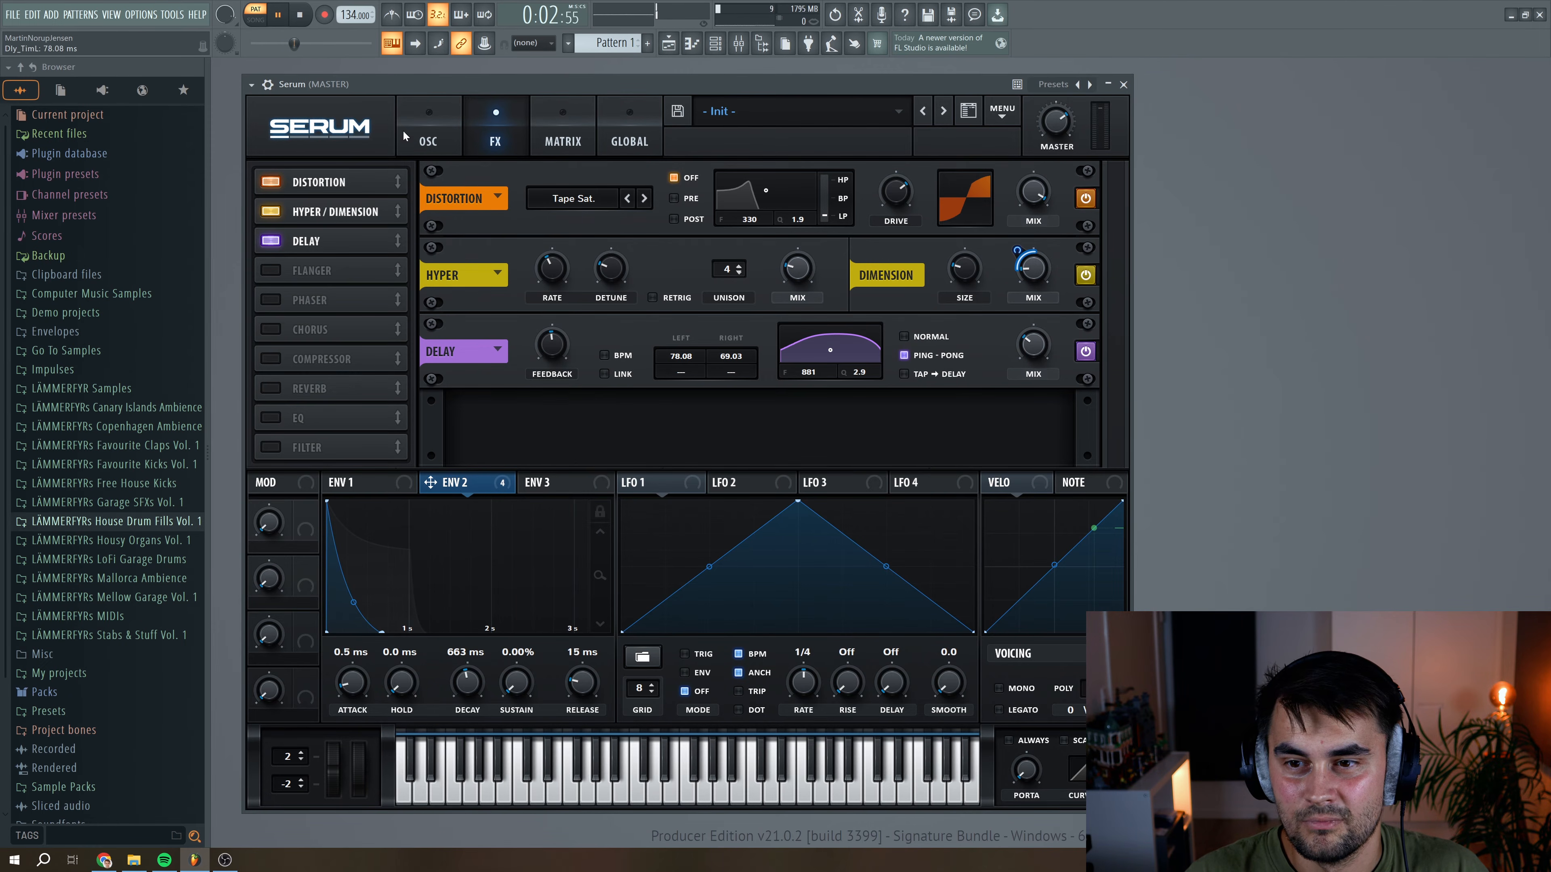
click(303, 15)
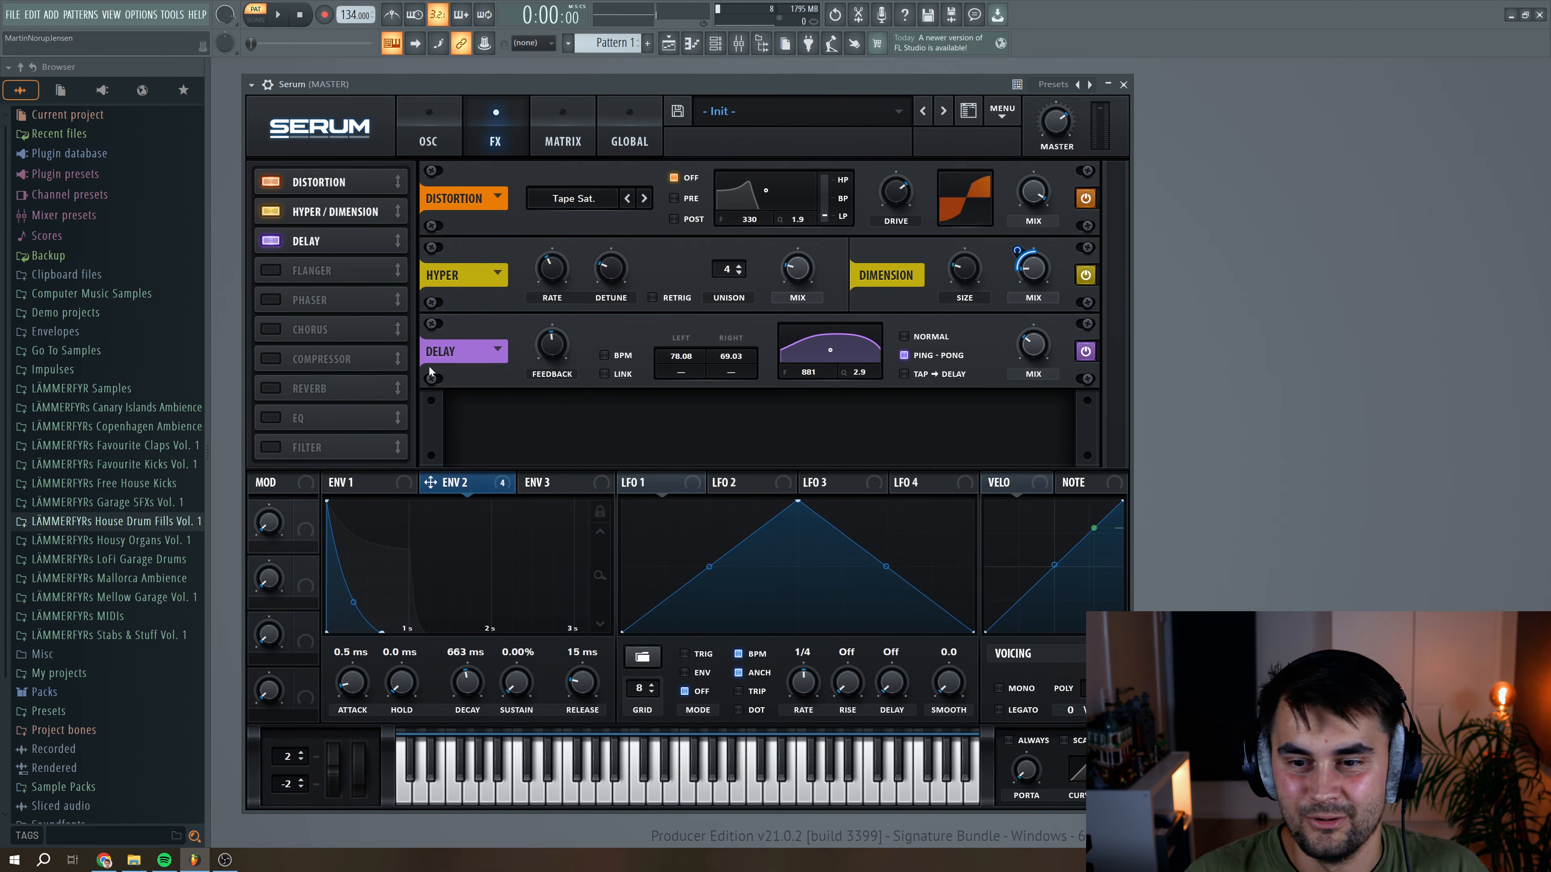
Enable the Compressor, adjust its gain while the pattern plays, and enable the EQ.
click(343, 365)
key(space)
mouse_move(788, 436)
drag(786, 433, 787, 430)
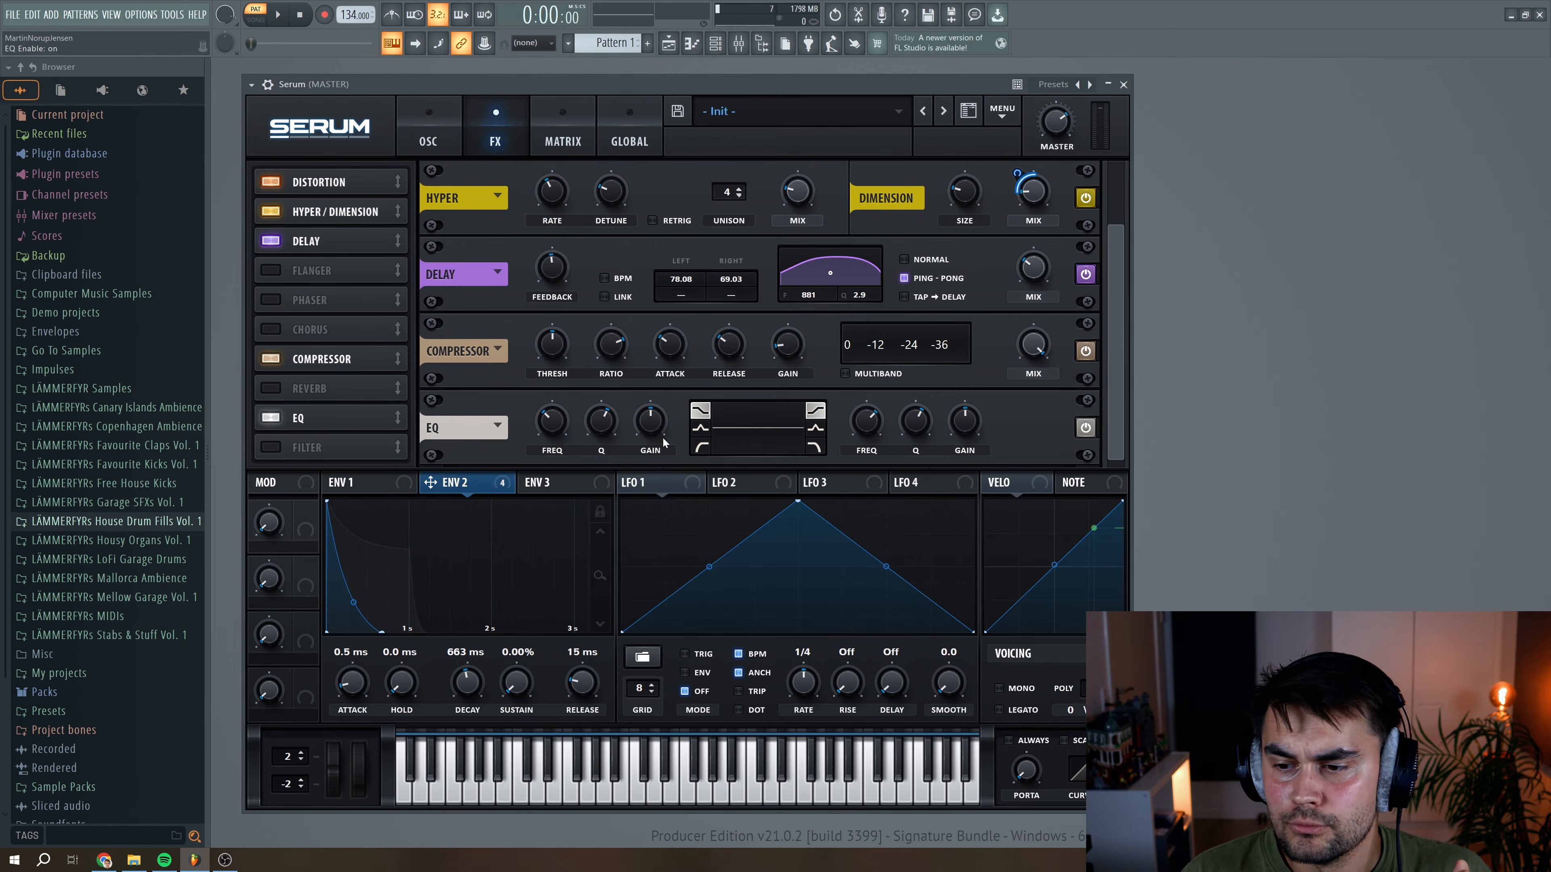
Switch the EQ's low band to a high-pass shape and adjust its frequency and Q while listening.
click(701, 447)
drag(598, 426, 549, 430)
key(space)
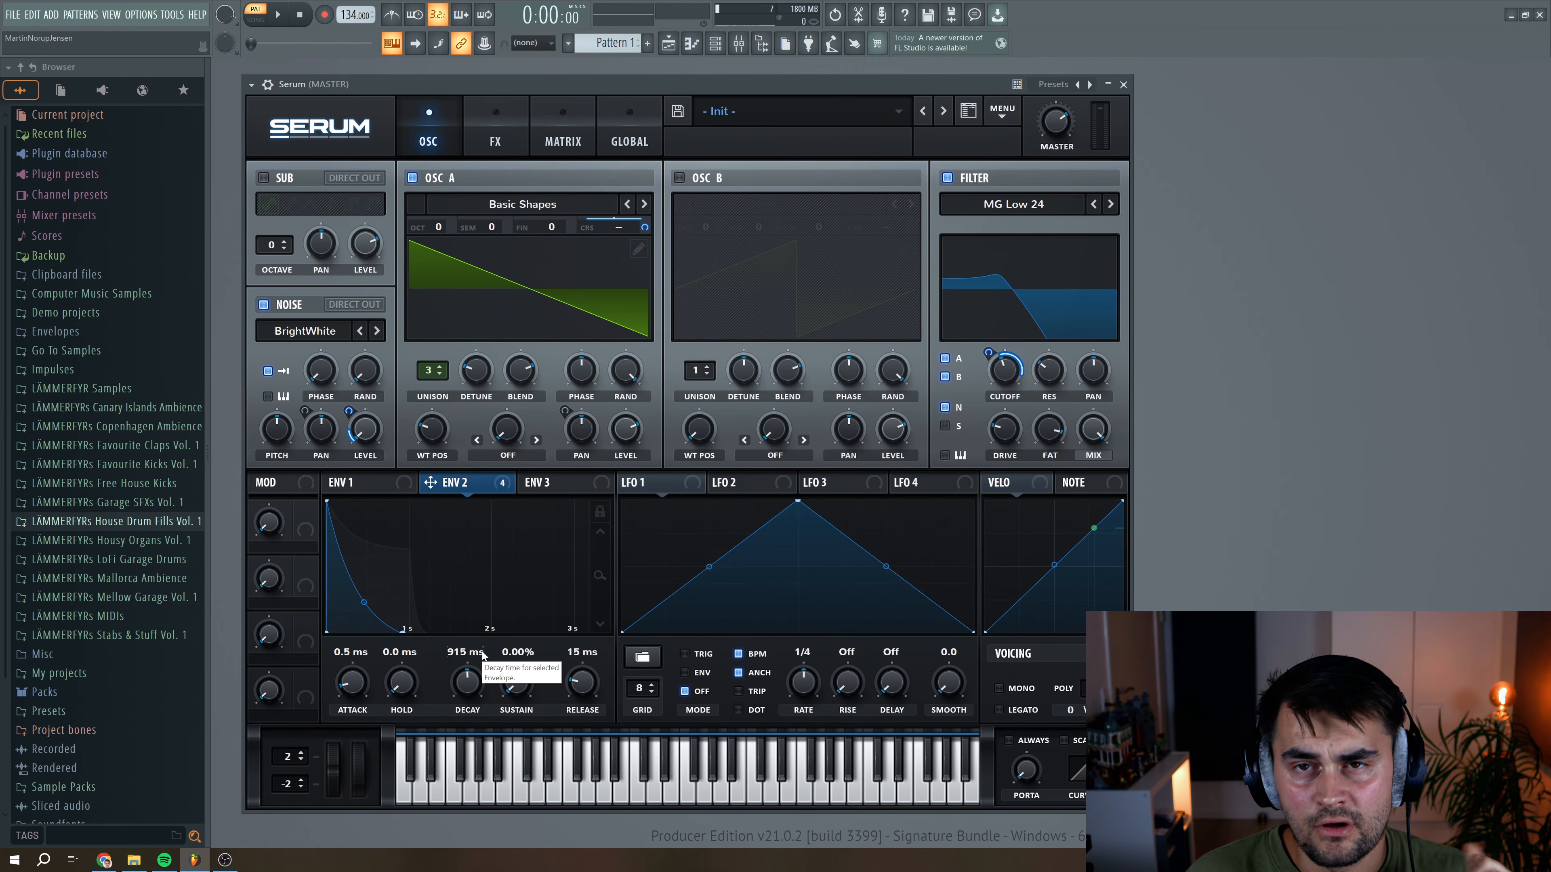
Assign Macro 1 to Env 2's decay time and set the base decay to 763 ms.
scroll(468, 690, down, 5)
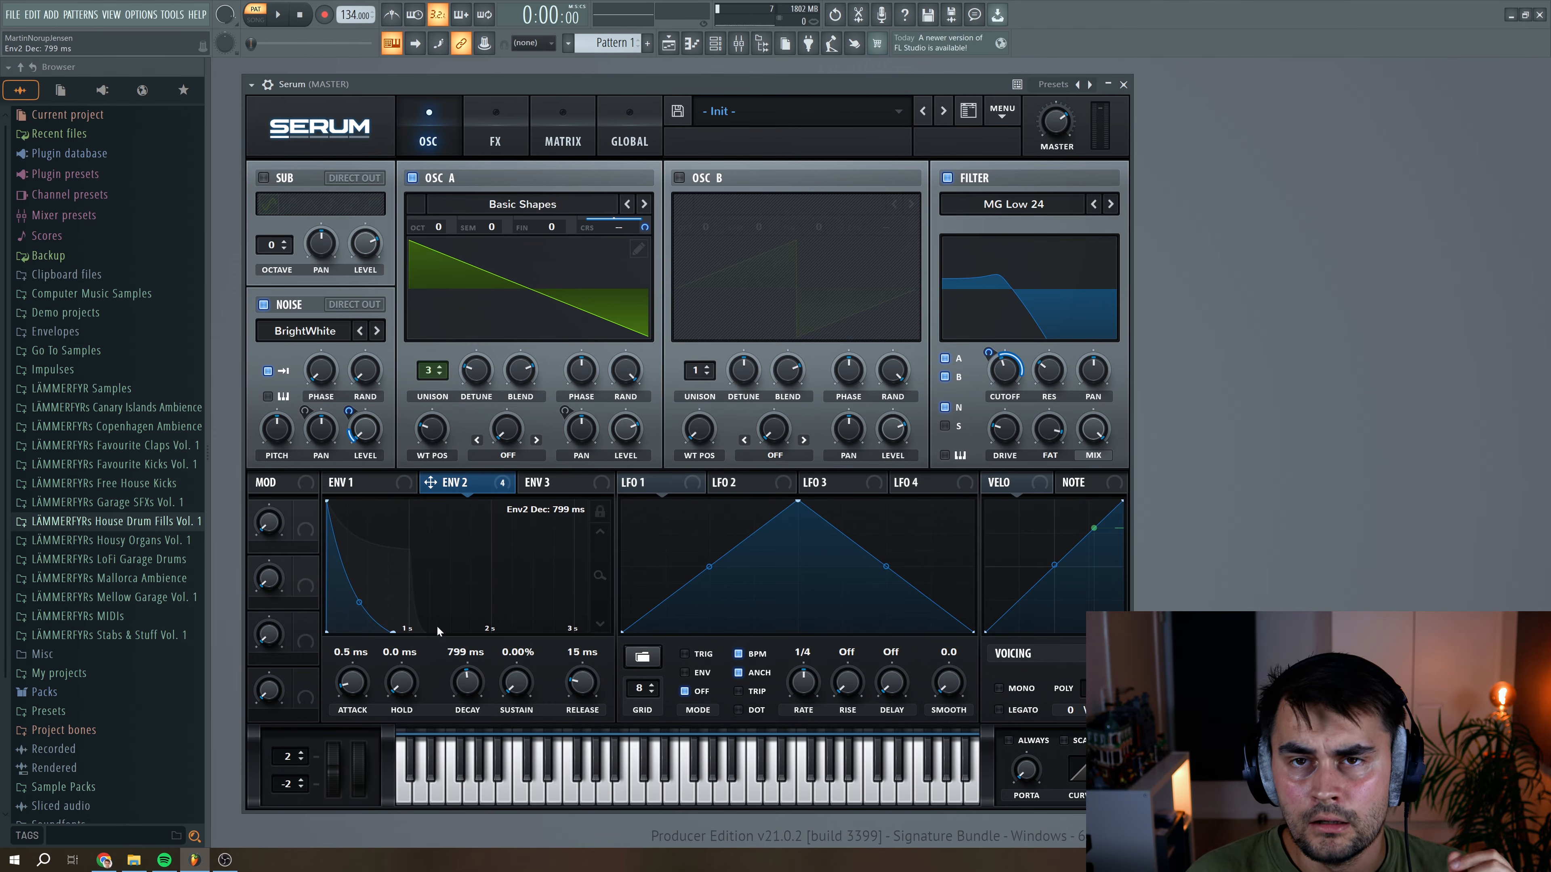
drag(303, 551, 303, 528)
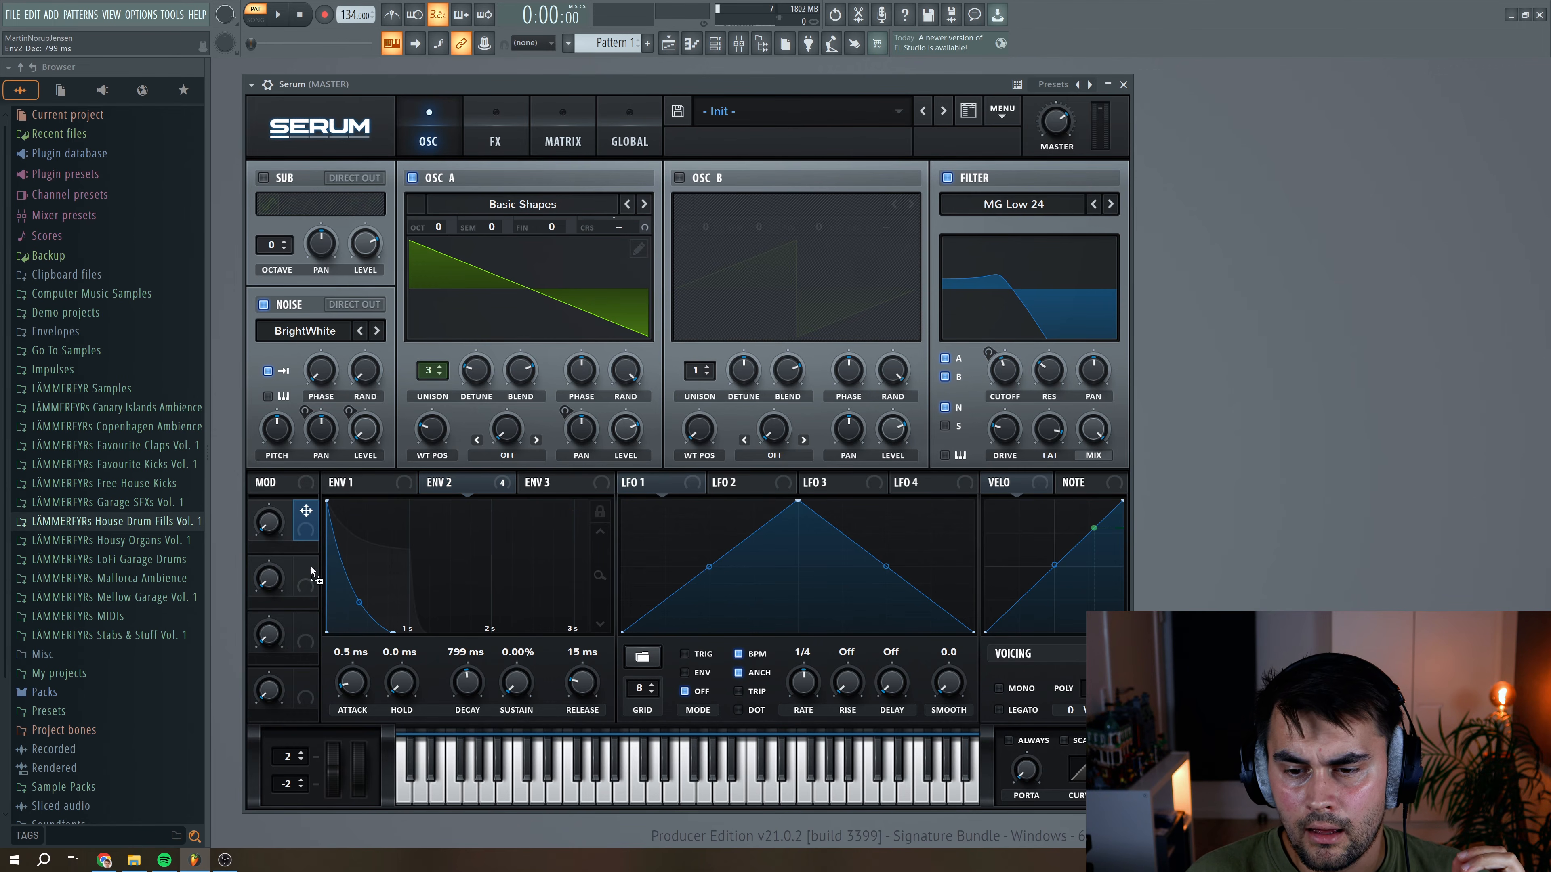
drag(453, 669, 461, 696)
click(451, 672)
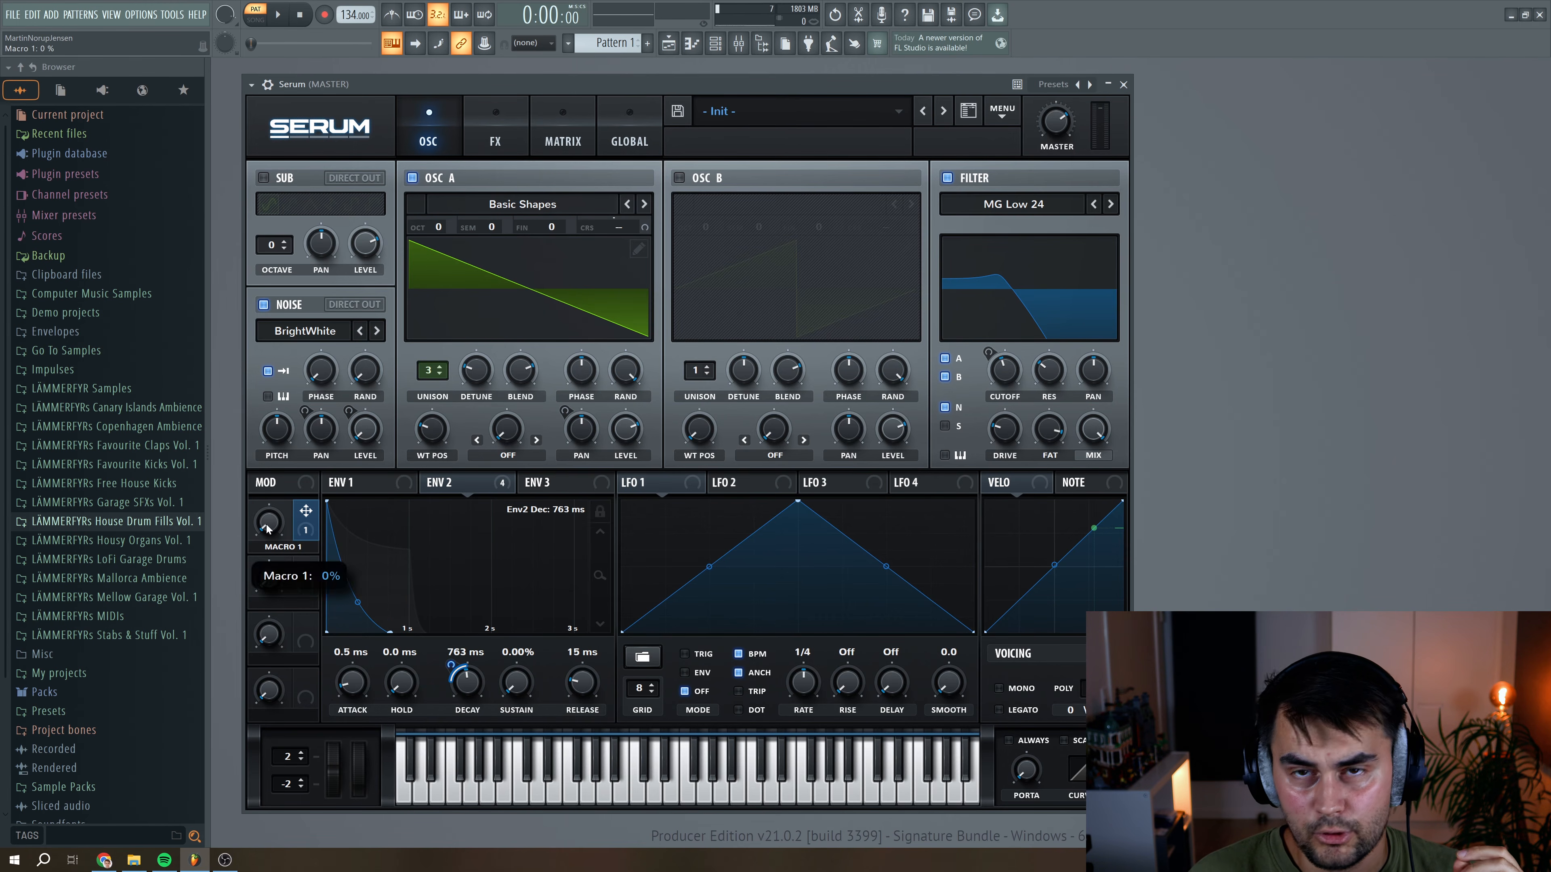
Shorten Env 2's decay to 132 ms and adjust its Macro 1 modulation amount while sweeping the macro during playback.
click(279, 15)
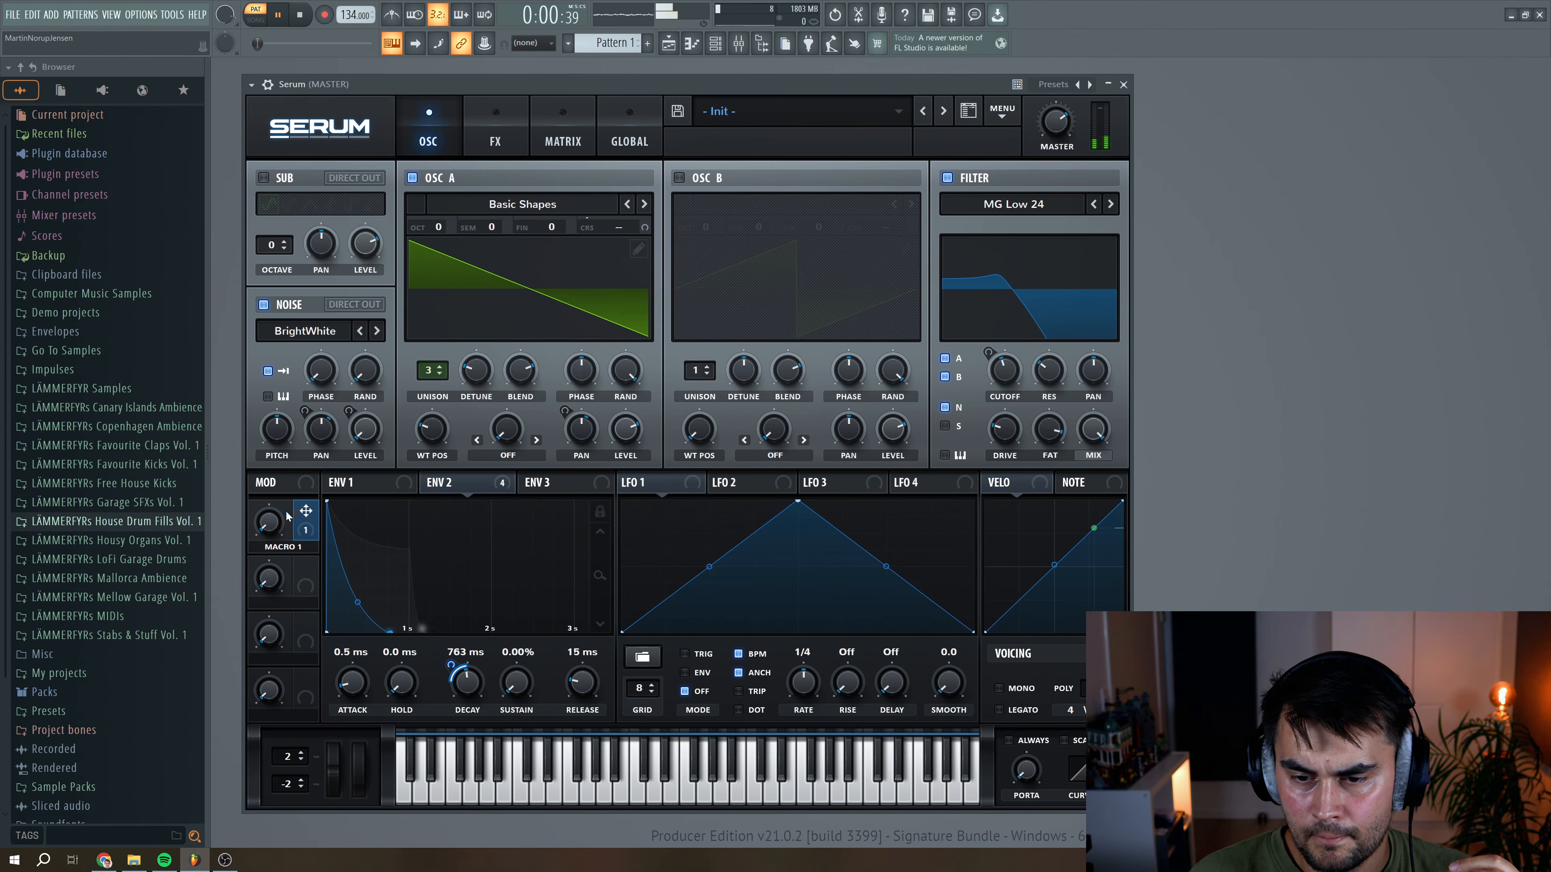
mouse_move(277, 510)
mouse_down()
mouse_move(279, 496)
mouse_move(274, 534)
mouse_move(270, 520)
mouse_up()
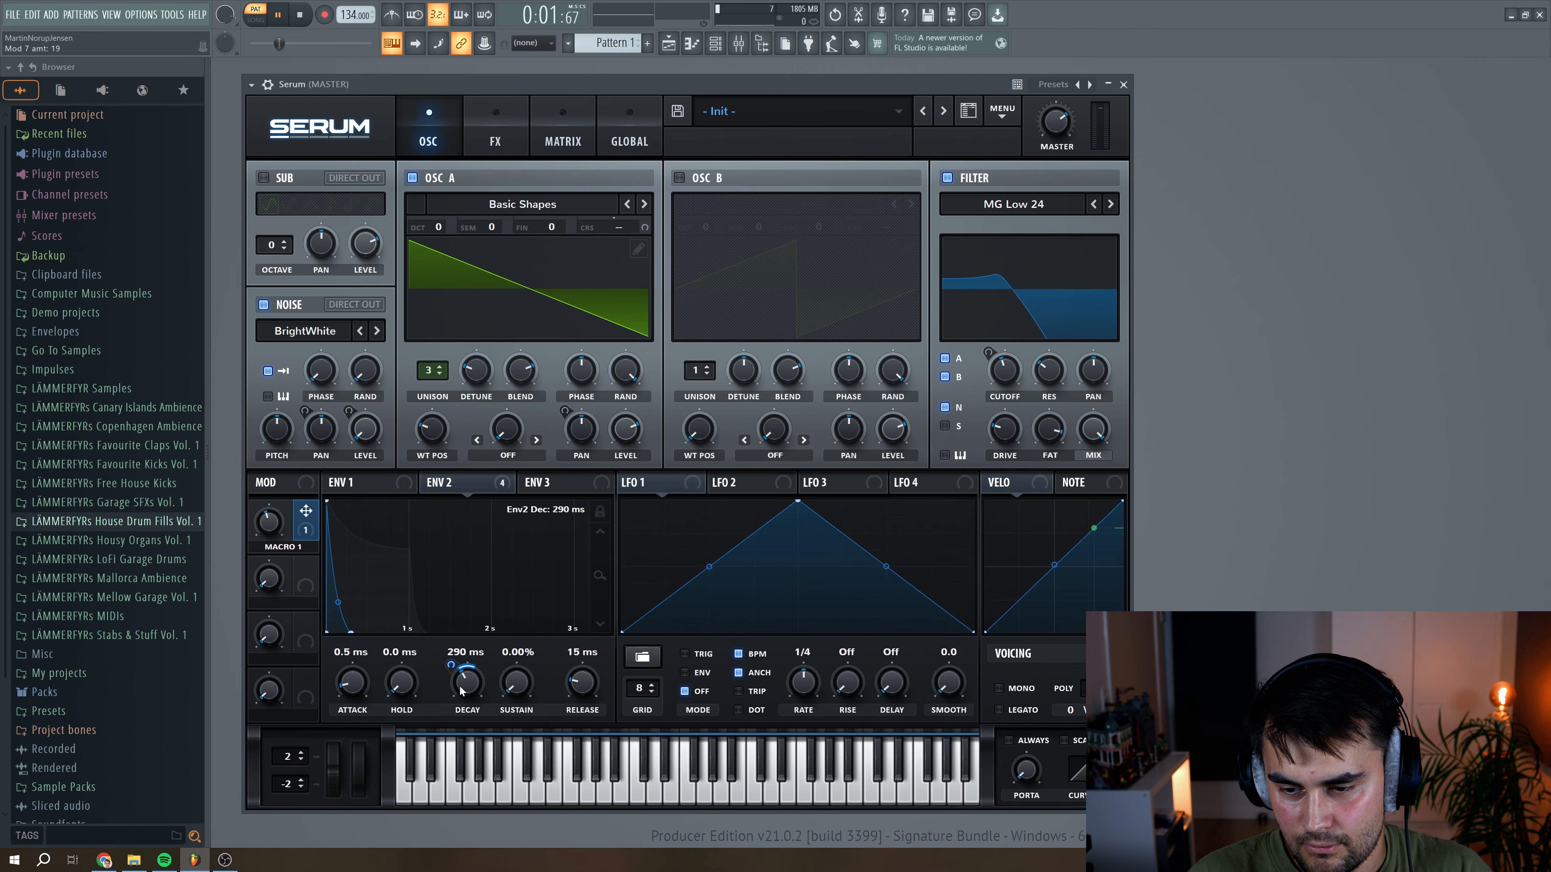
drag(460, 673, 466, 685)
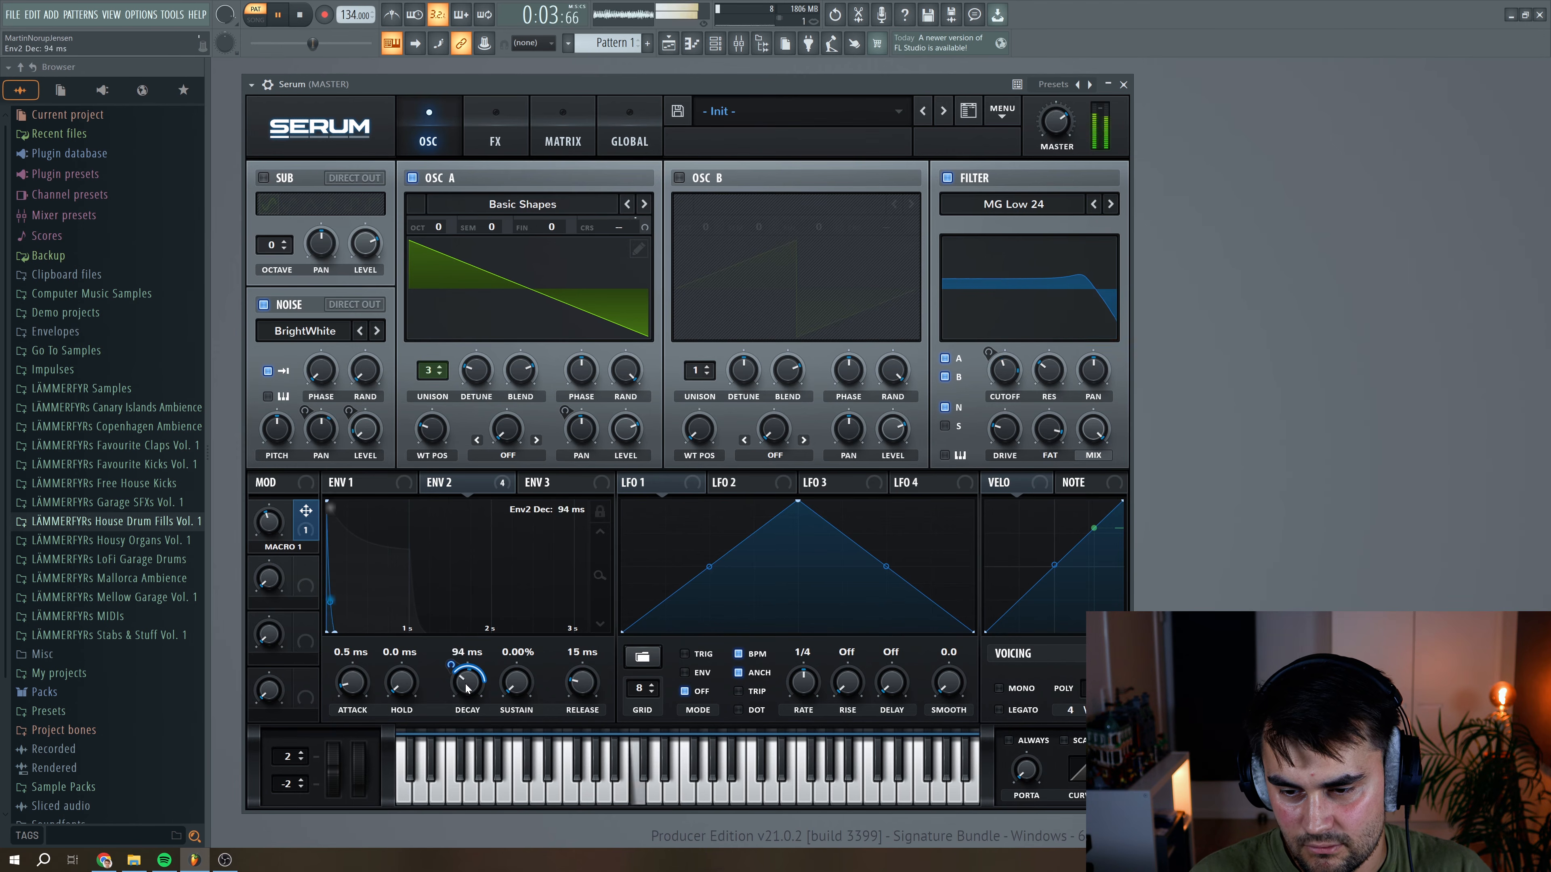
drag(269, 523, 283, 553)
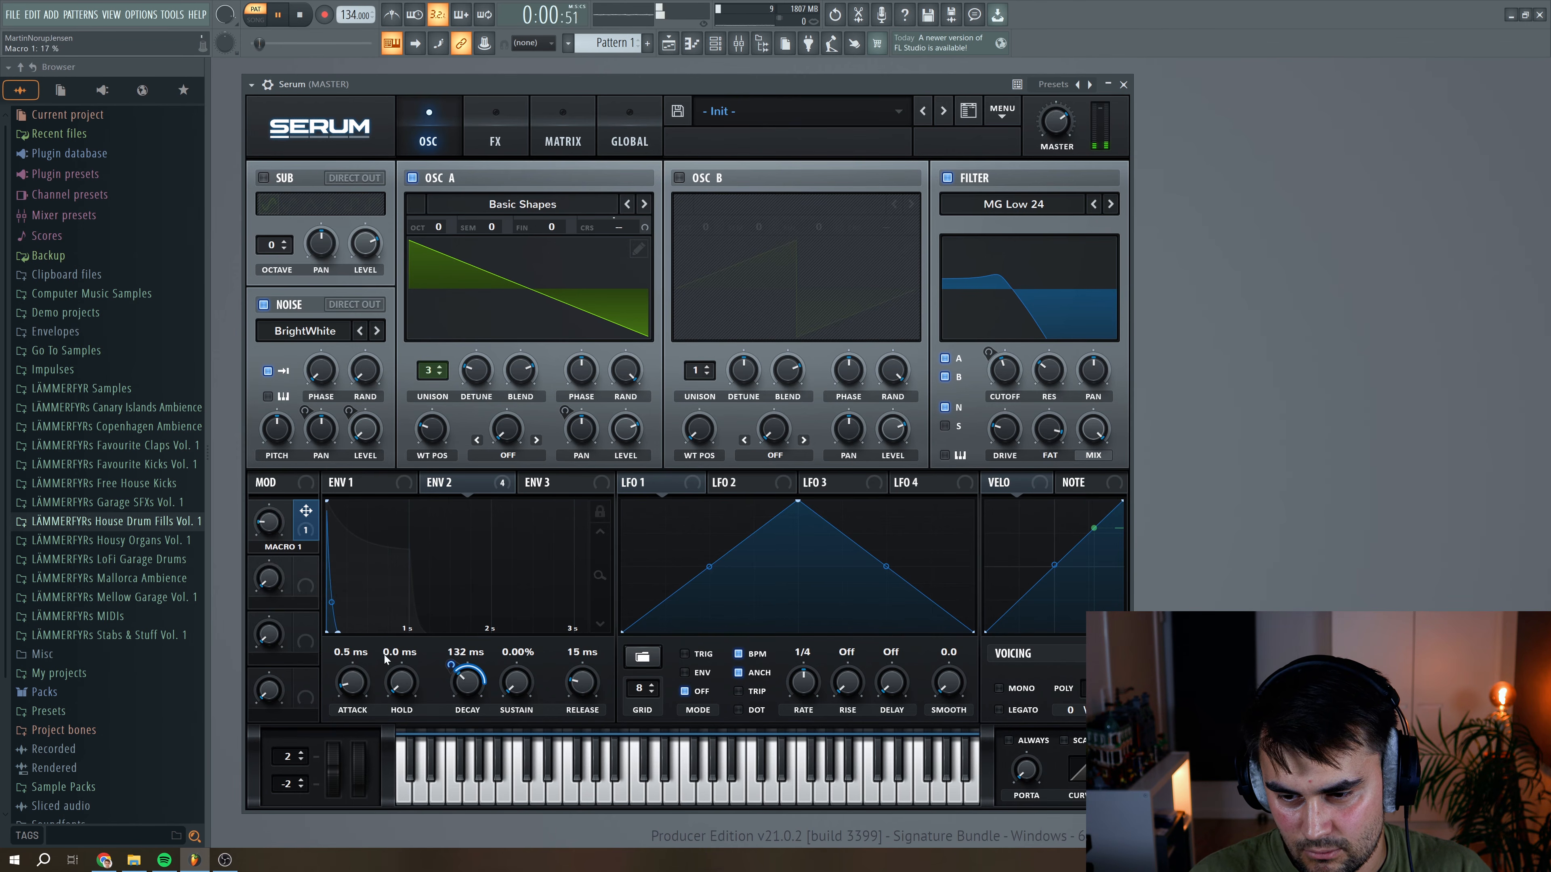
drag(455, 667, 457, 677)
drag(271, 541, 267, 536)
click(301, 14)
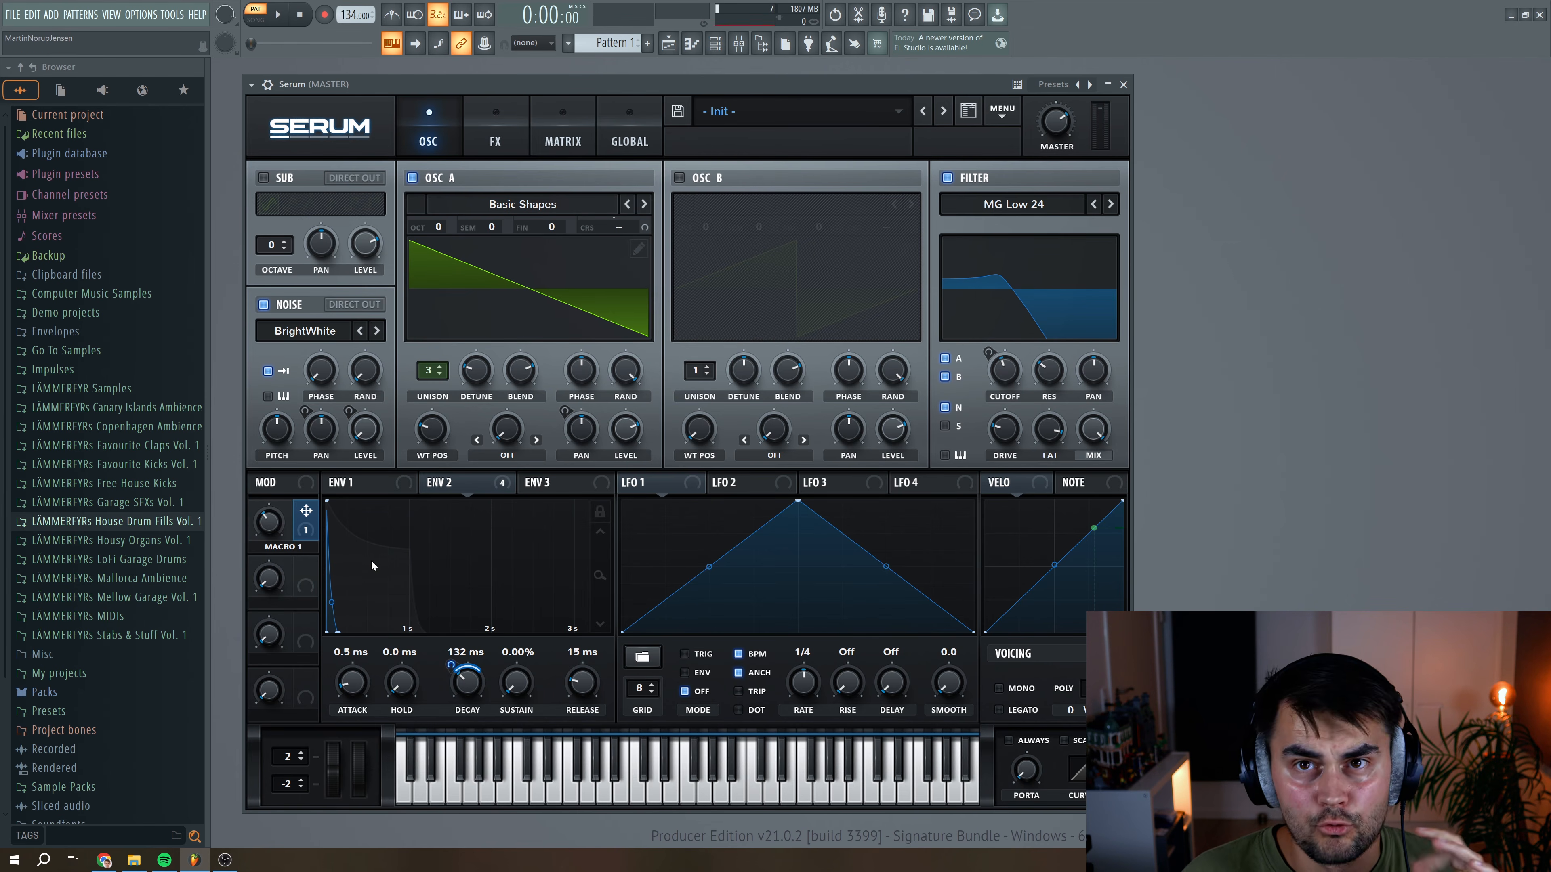